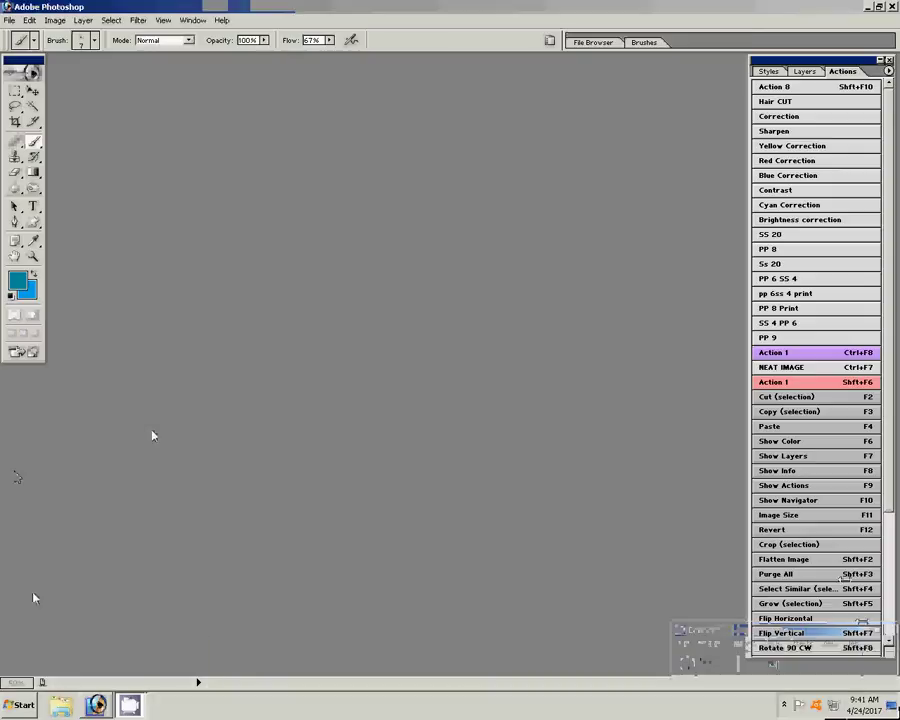
Step: Start a WIA scanner import using the CanoScan LiDE 120
click(9, 20)
mouse_move(70, 186)
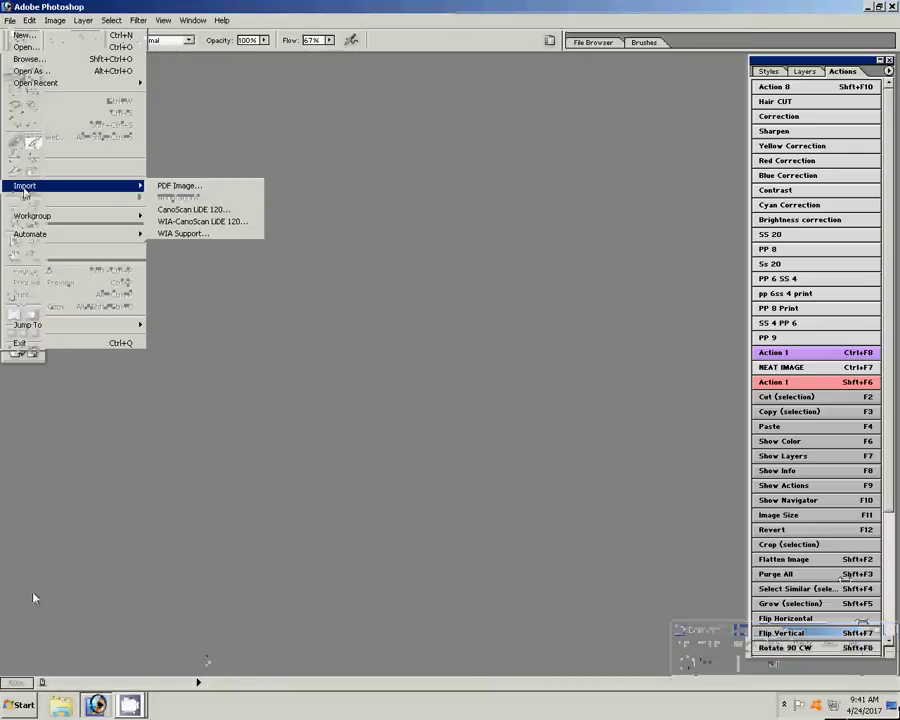
click(195, 235)
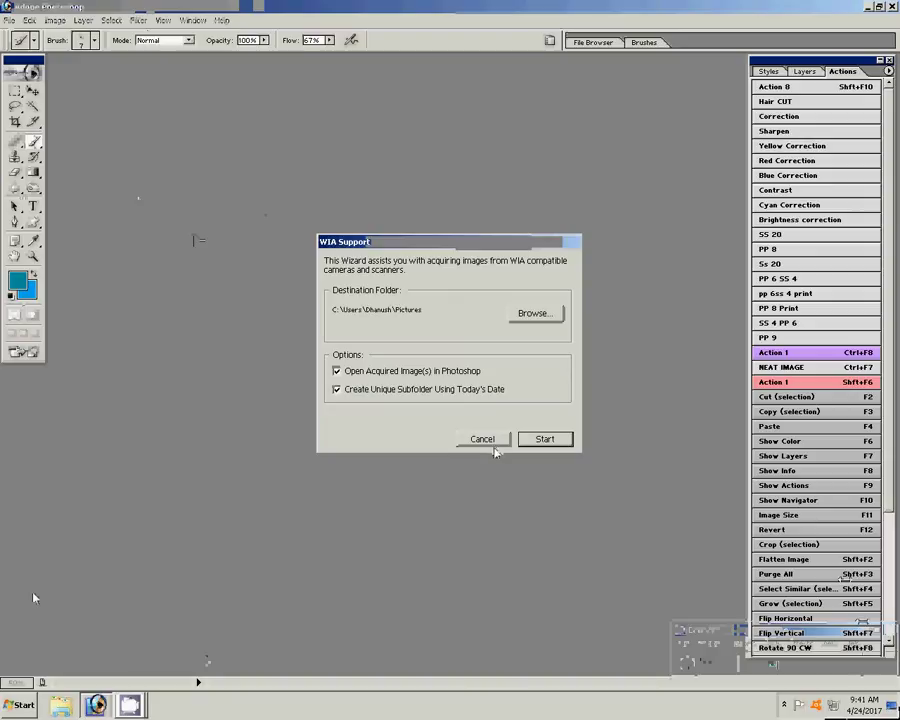
click(542, 438)
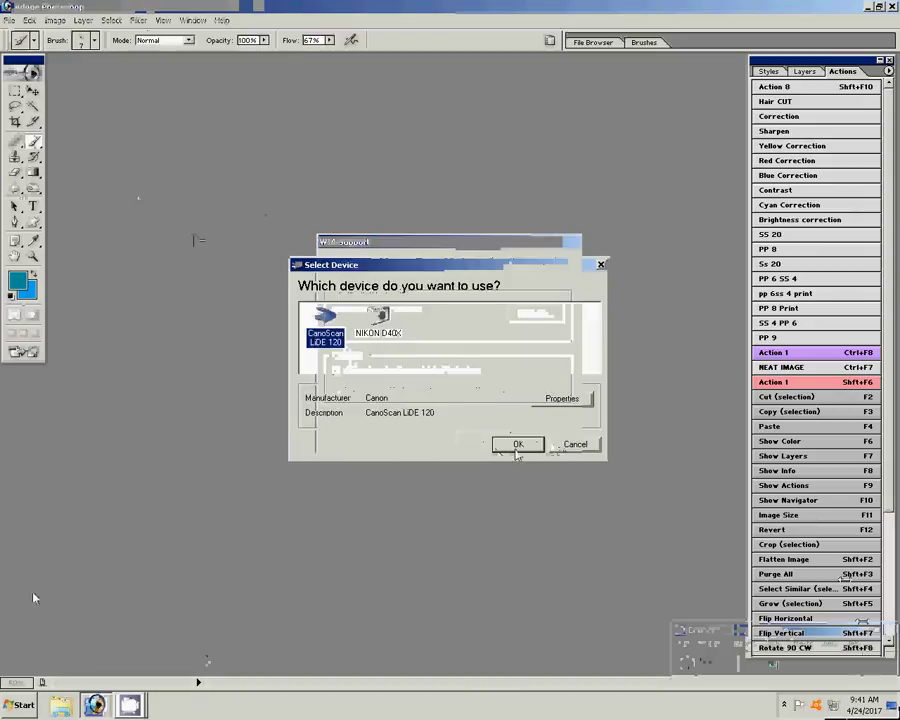
click(516, 445)
Step: Switch to custom settings at 450 DPI resolution and run a preview scan
click(320, 386)
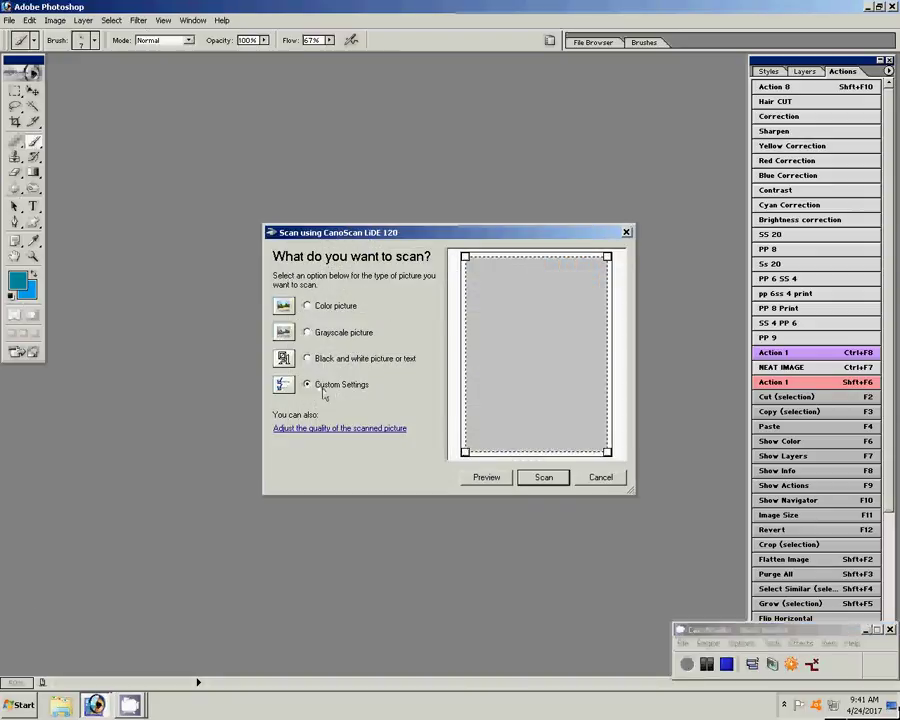
click(336, 428)
double_click(296, 396)
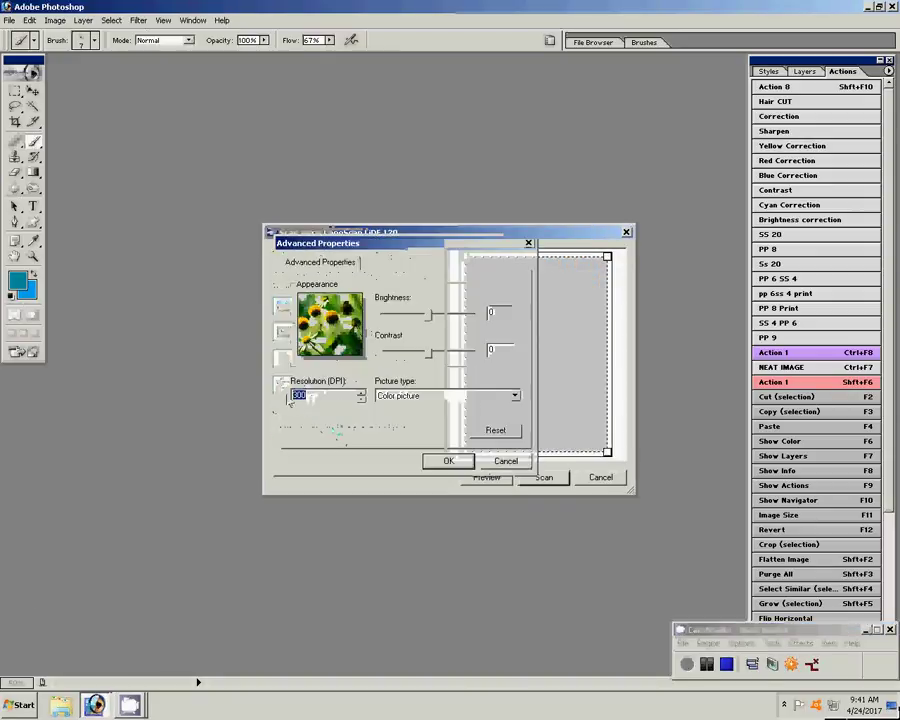
text(450)
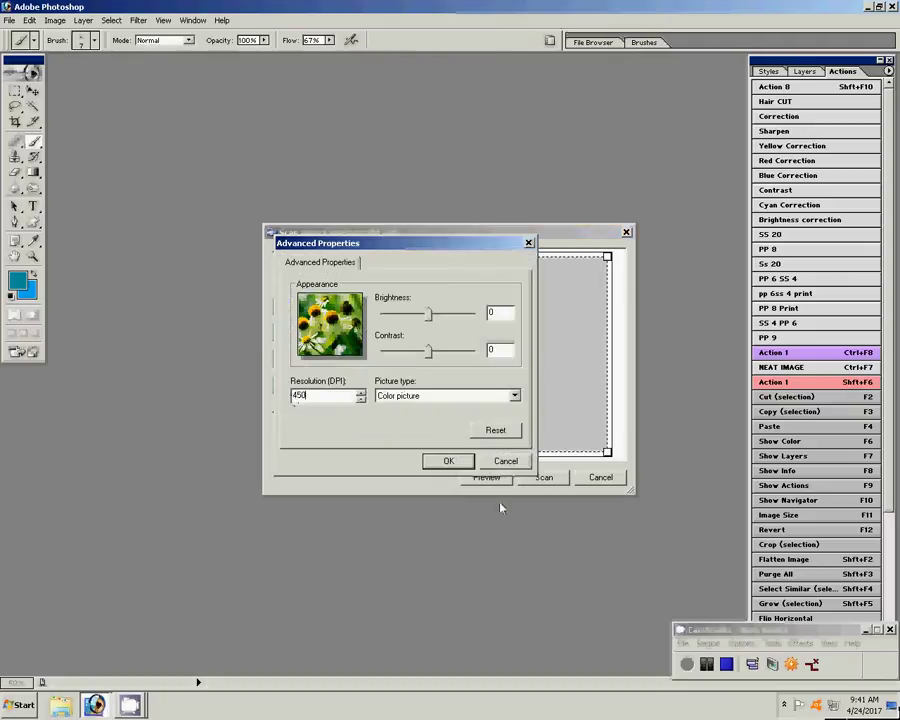
click(453, 463)
click(485, 477)
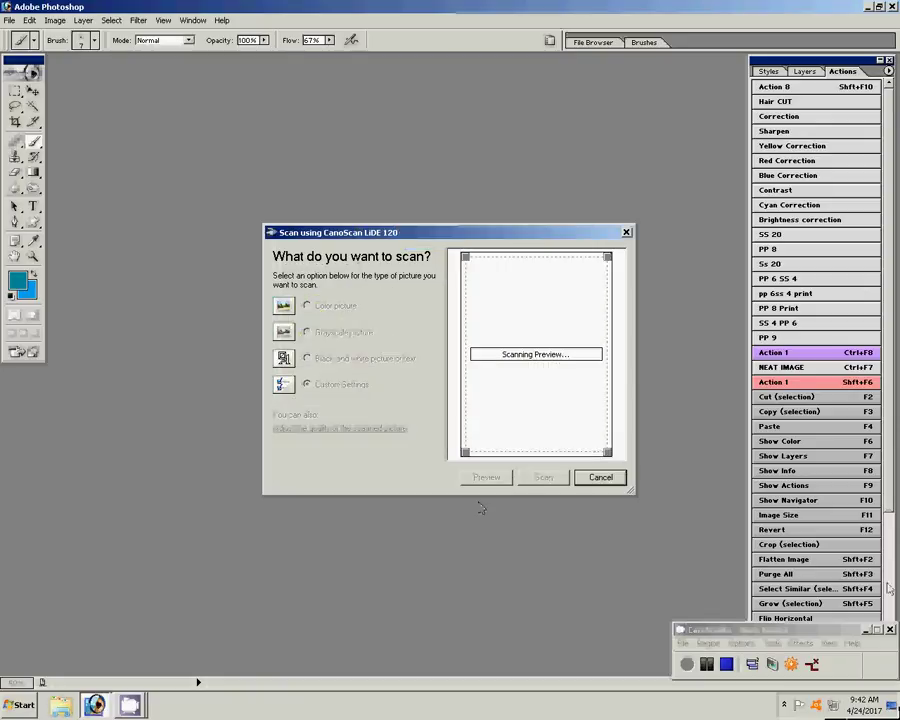
Step: Fit the scan area tightly around the passport photo and scan it into Photoshop as Scan.bmp
click(866, 630)
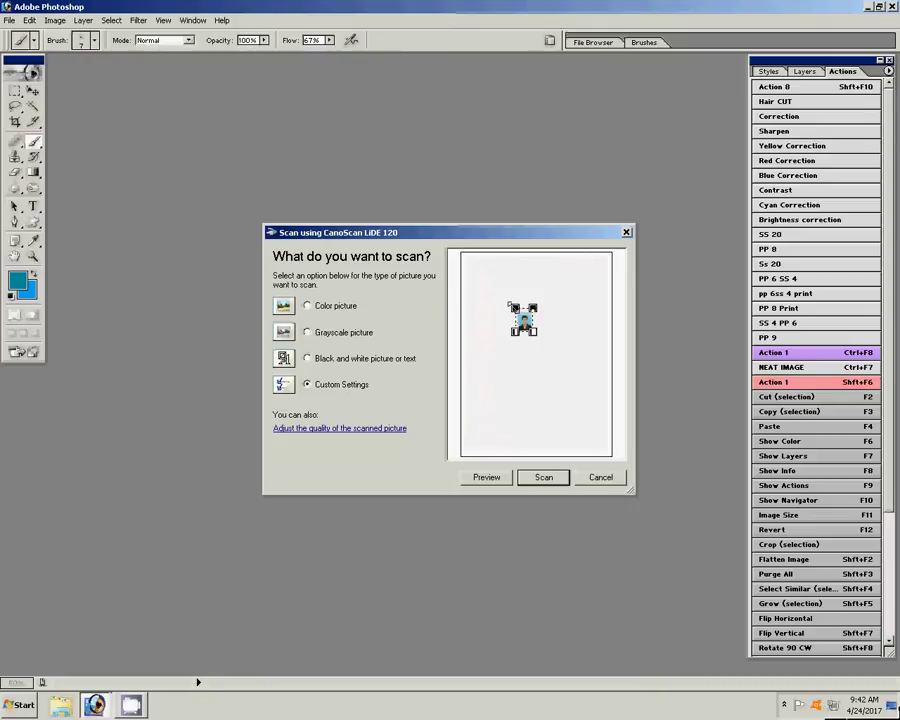
mouse_move(514, 309)
mouse_down()
mouse_move(510, 303)
mouse_move(515, 309)
mouse_up()
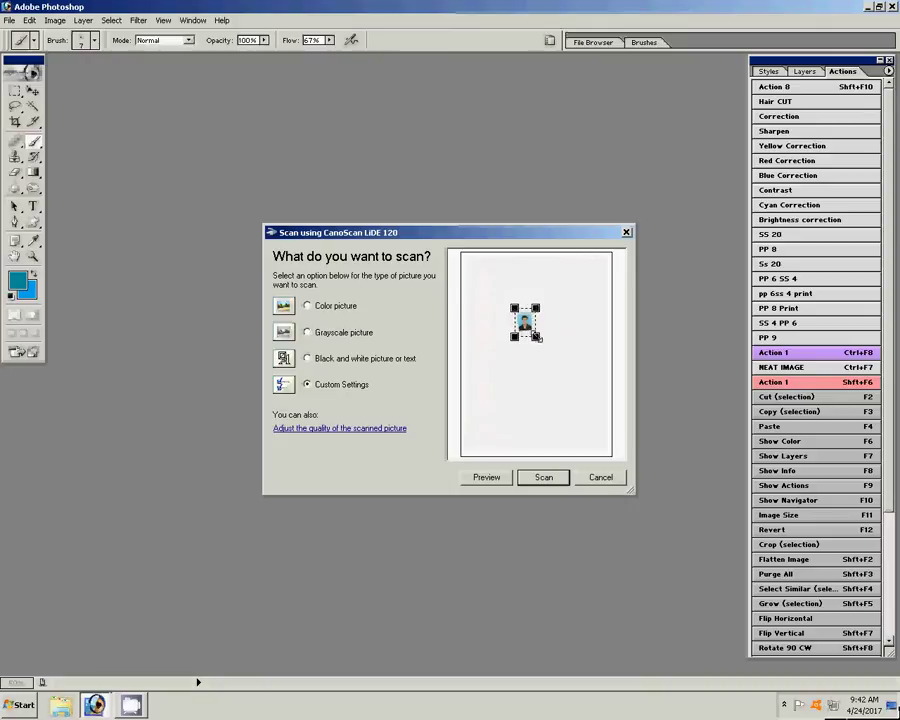
click(544, 477)
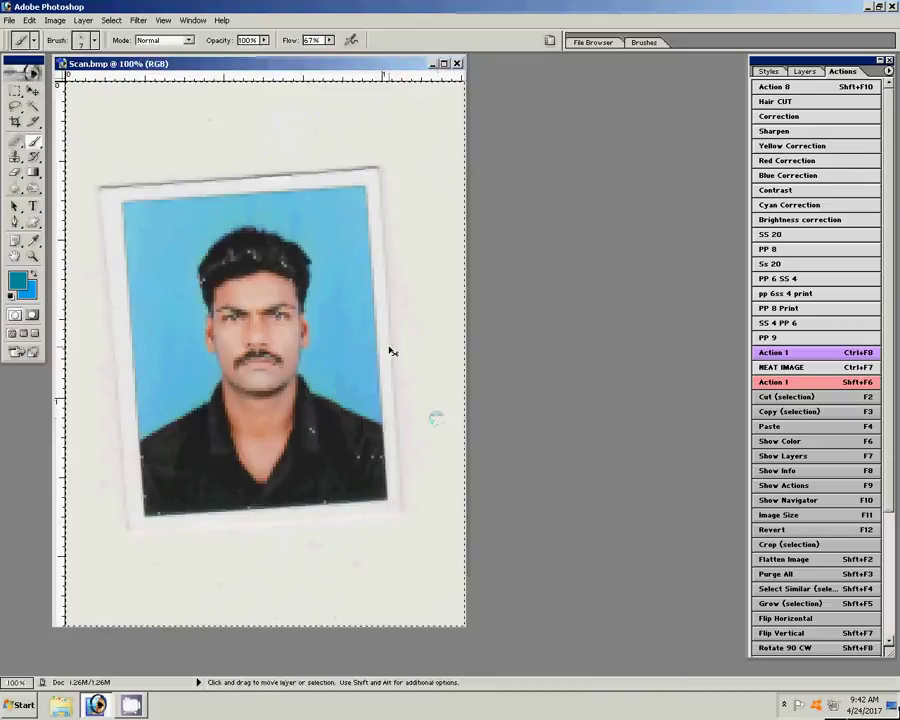
Step: Run Action 1 (Ctrl+F8) and rotate the scan 3.5° clockwise to straighten it
key(ctrl+F8)
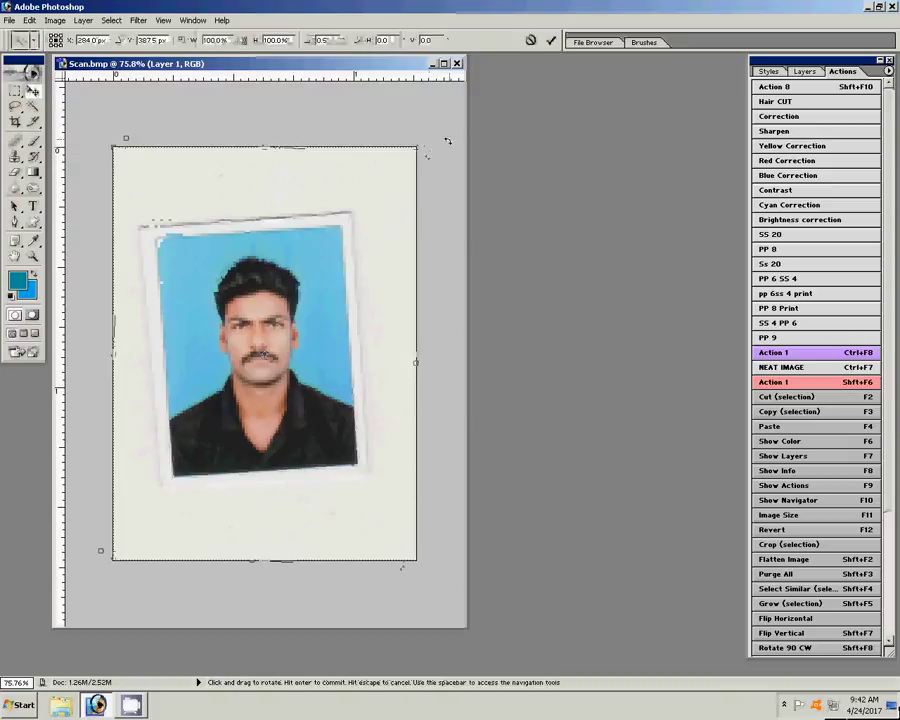
drag(431, 134, 448, 141)
key(Return)
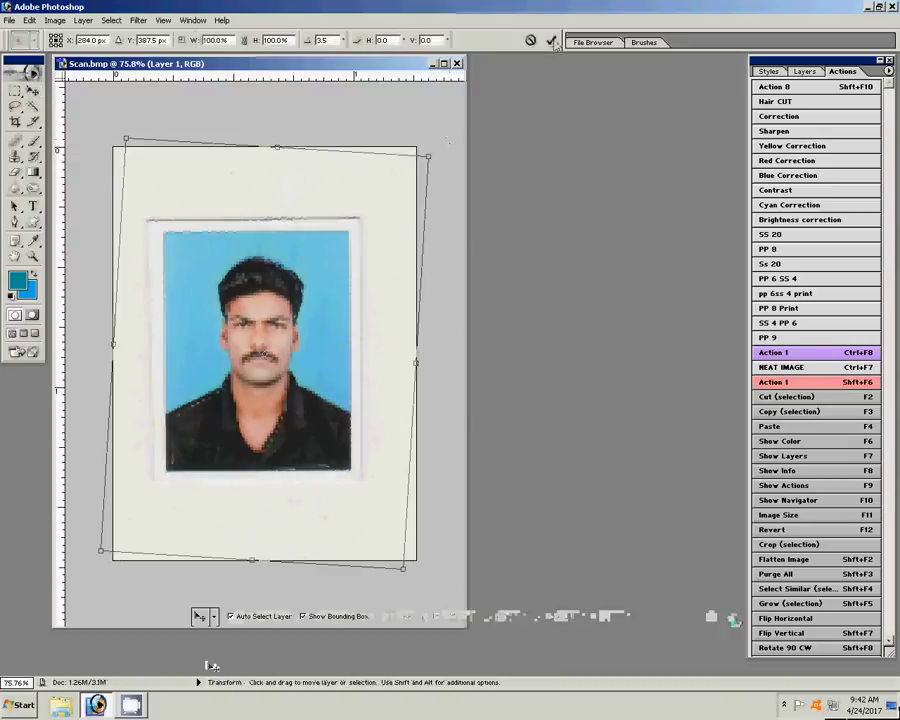
Step: Crop the image to just the blue passport picture and zoom in on it
click(15, 120)
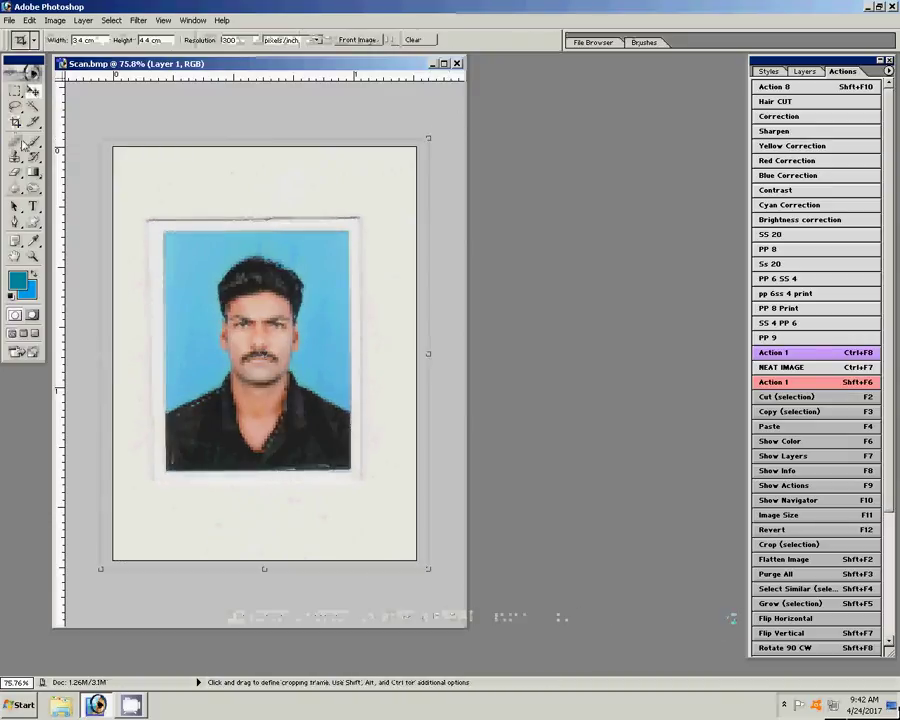
drag(168, 240, 340, 478)
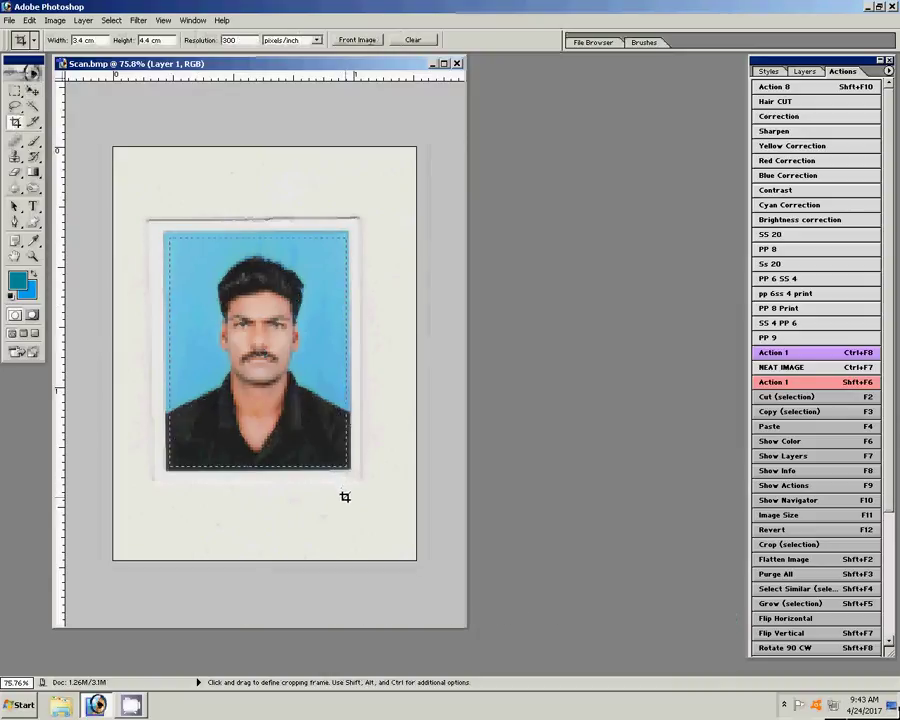
drag(340, 478, 347, 469)
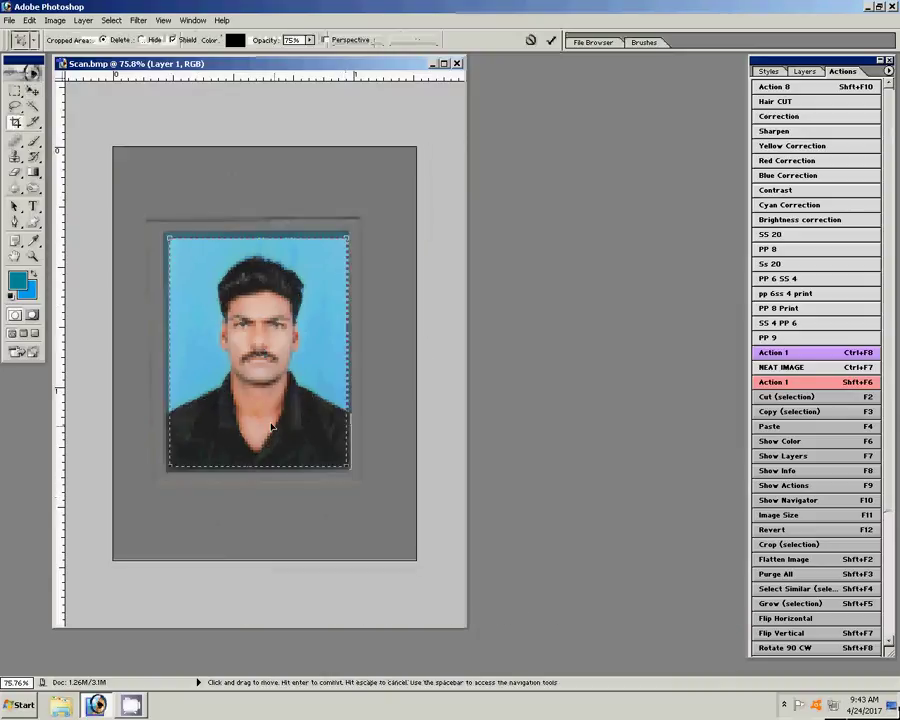
click(551, 40)
key(z)
click(264, 357)
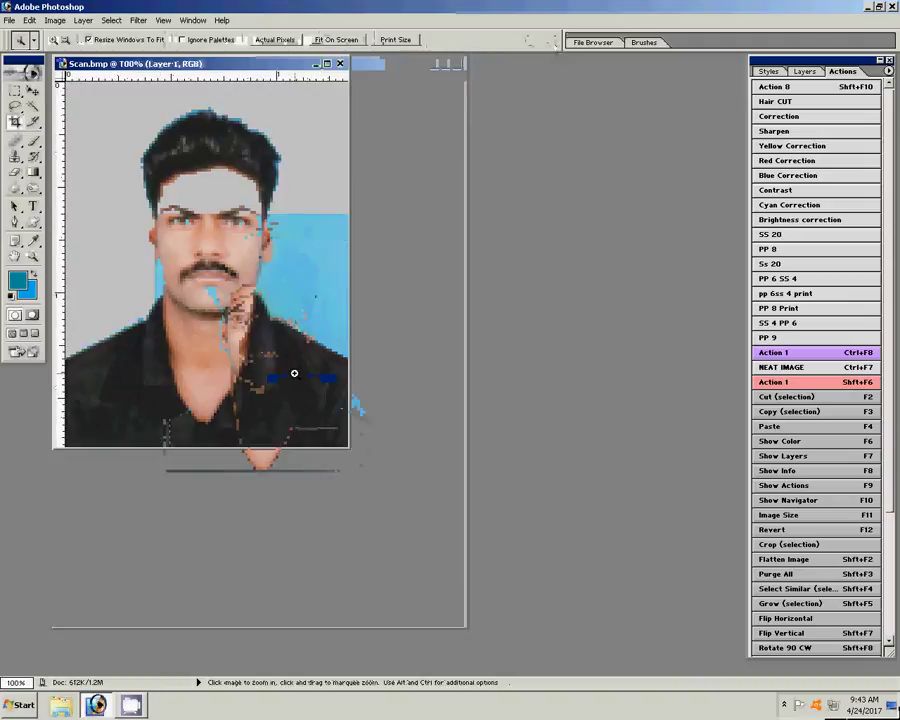
Step: Enlarge the view, run Ctrl+Shift+L and Action 1, then apply automatic levels
right_click(220, 322)
click(250, 327)
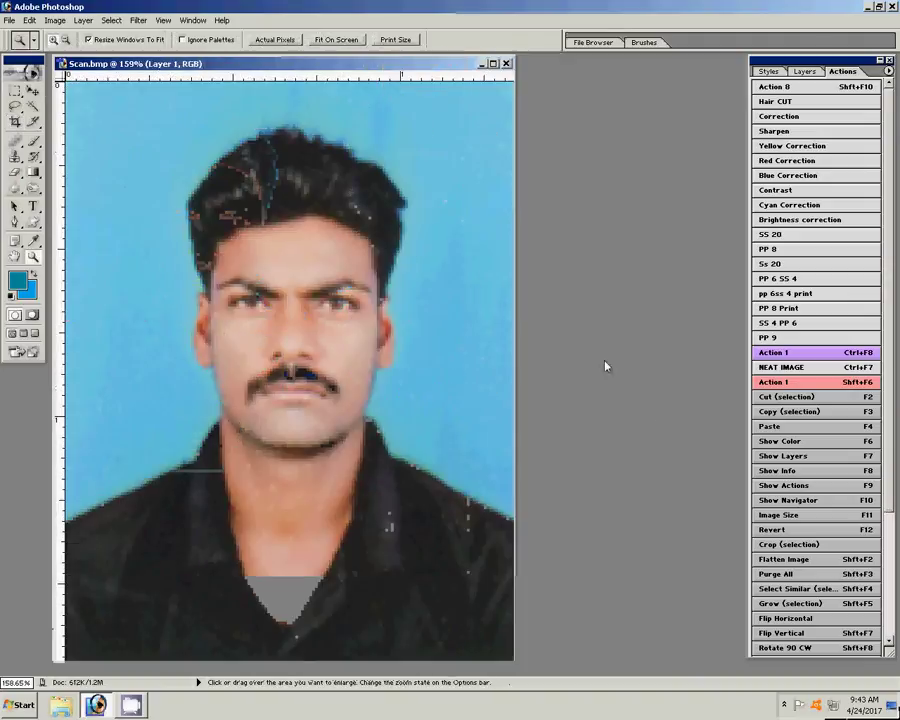
key(ctrl+shift+l)
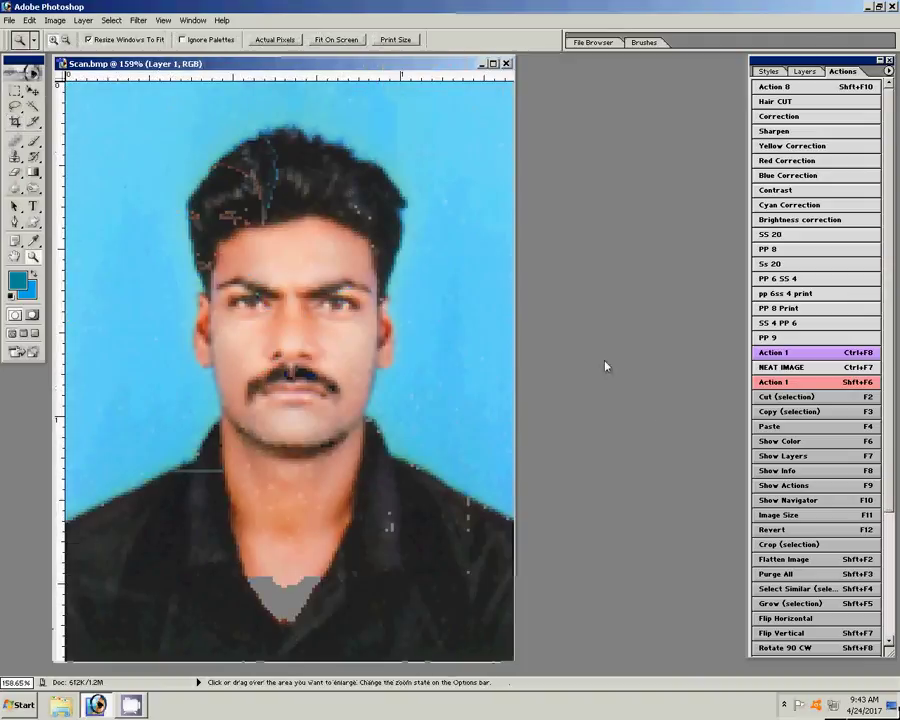
key(ctrl+F8)
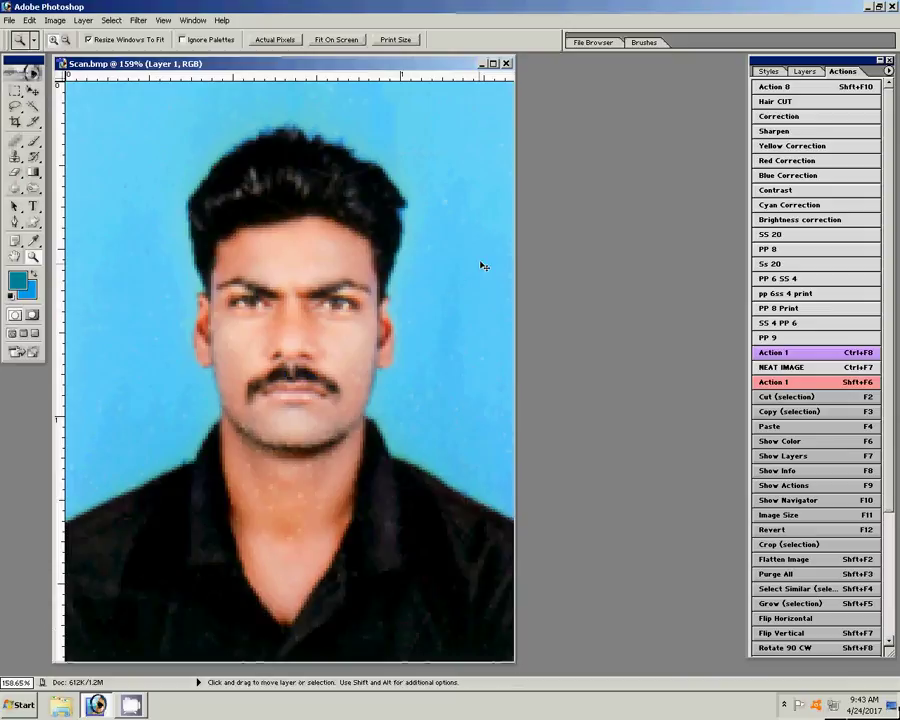
click(55, 20)
mouse_move(78, 53)
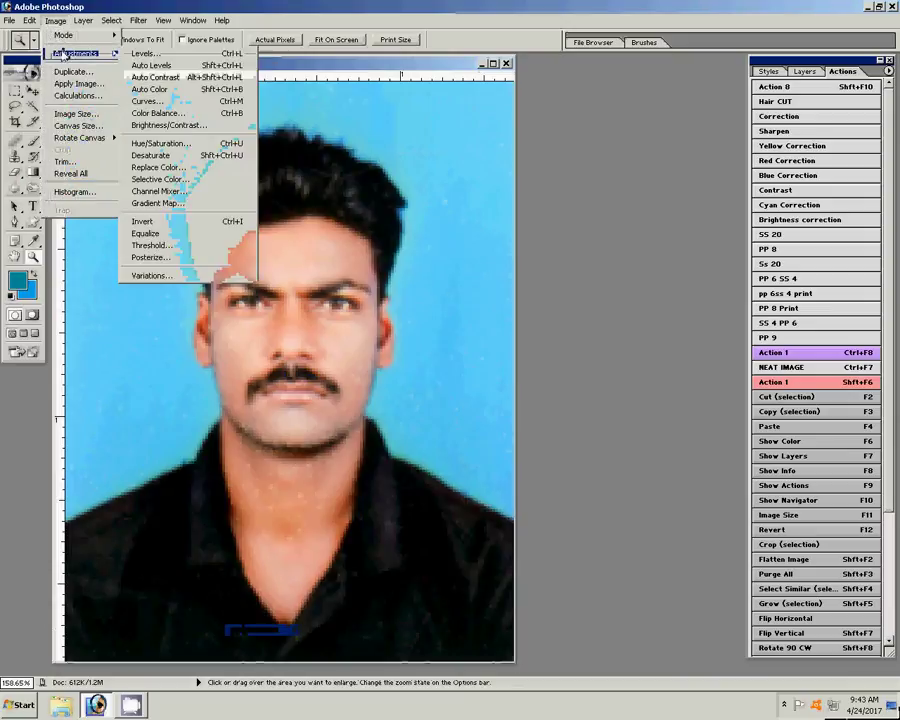
click(155, 66)
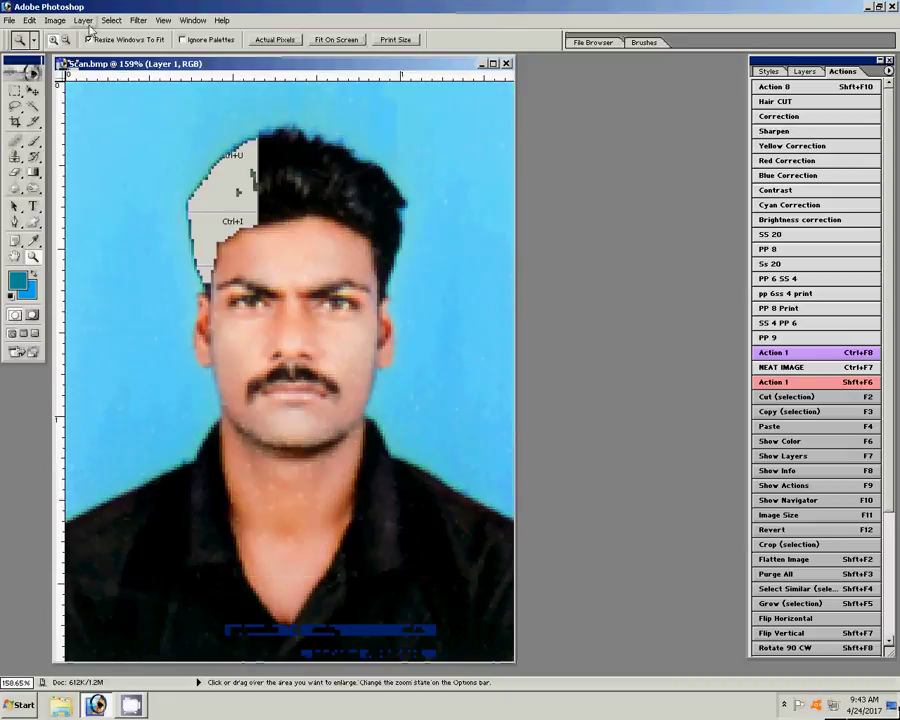
Step: Apply Levels with the midtone gamma set to 0.67
click(55, 20)
mouse_move(55, 20)
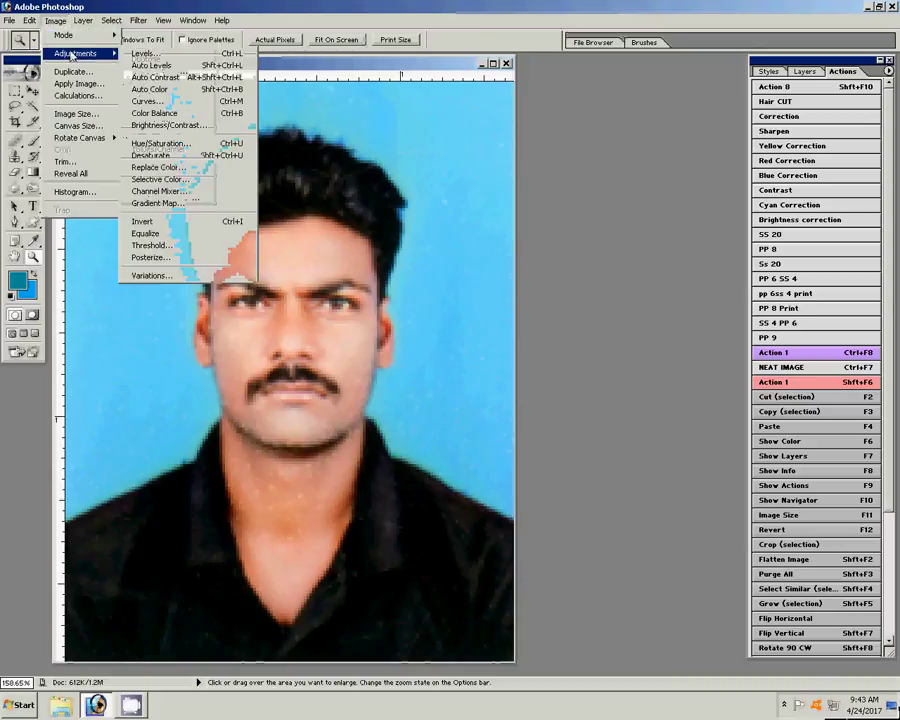
mouse_move(76, 53)
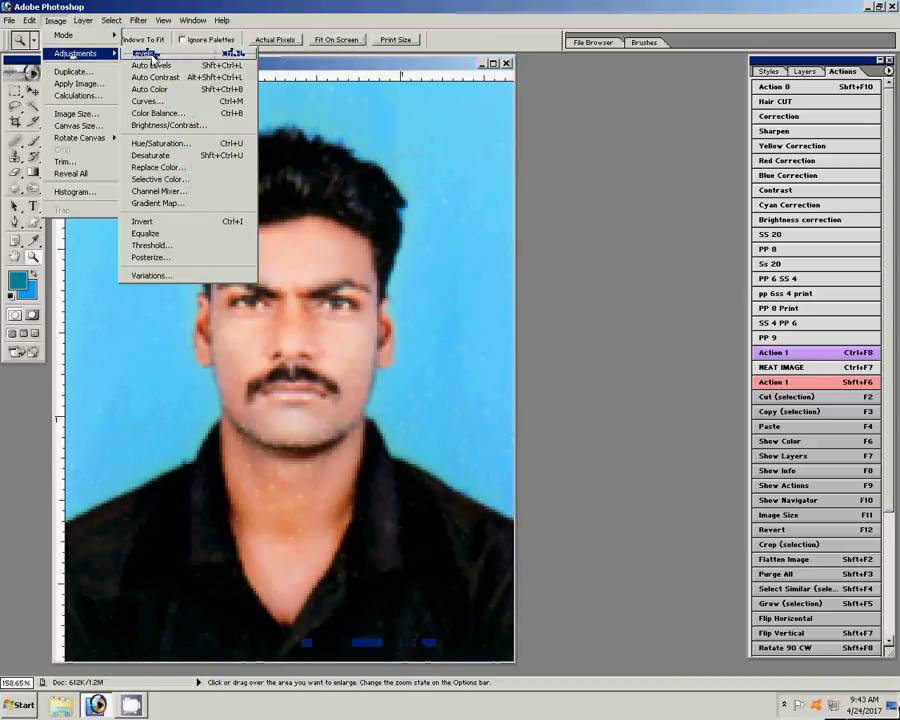
click(150, 55)
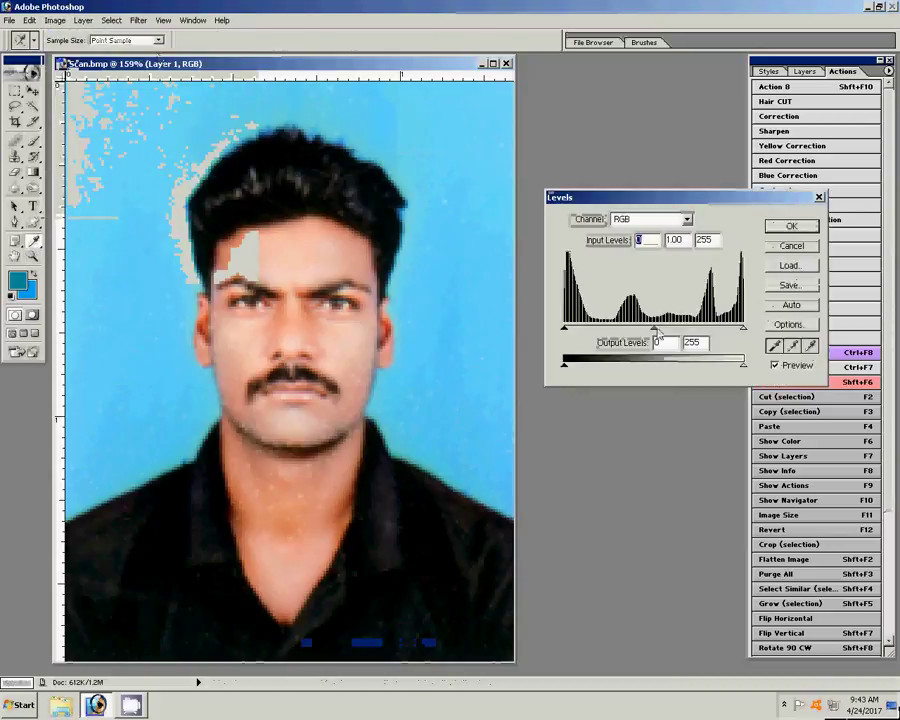
drag(657, 332, 678, 330)
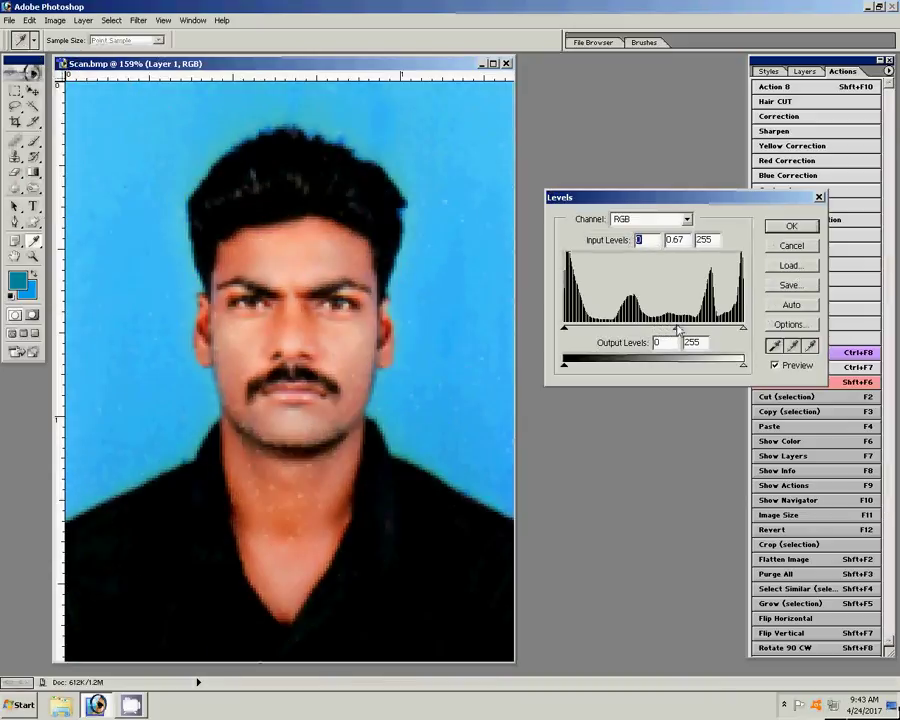
key(Tab)
key(Return)
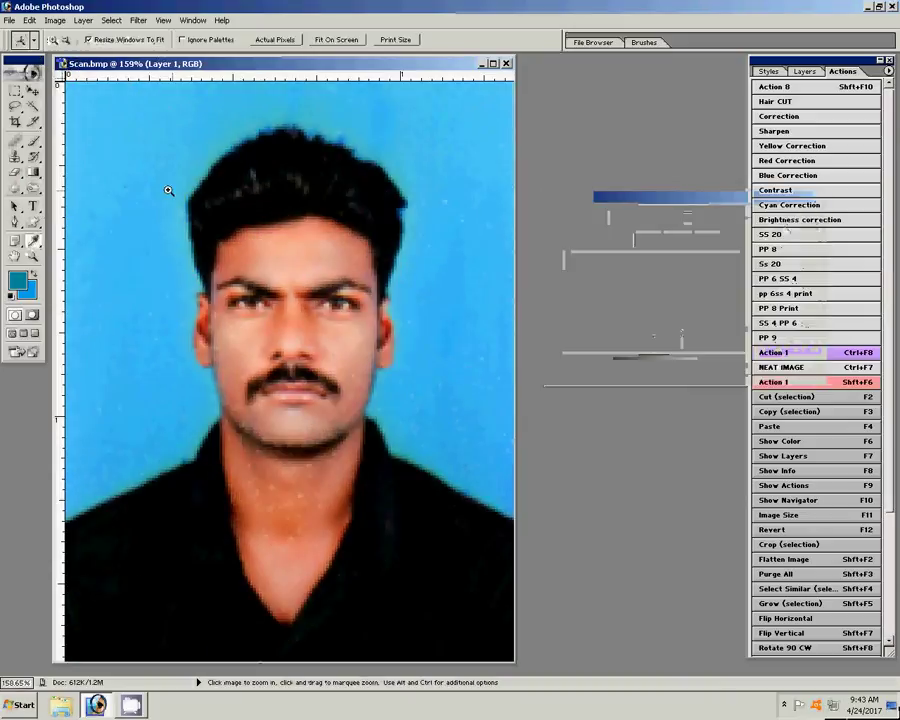
Step: Shift the midtones toward yellow to -21 with Color Balance
click(55, 20)
mouse_move(76, 53)
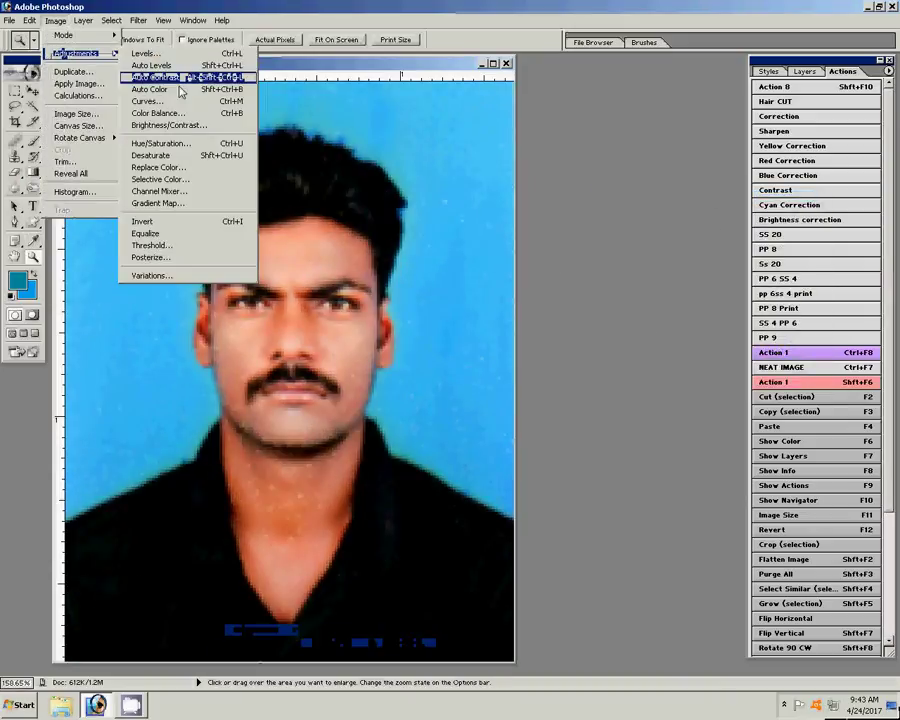
click(150, 118)
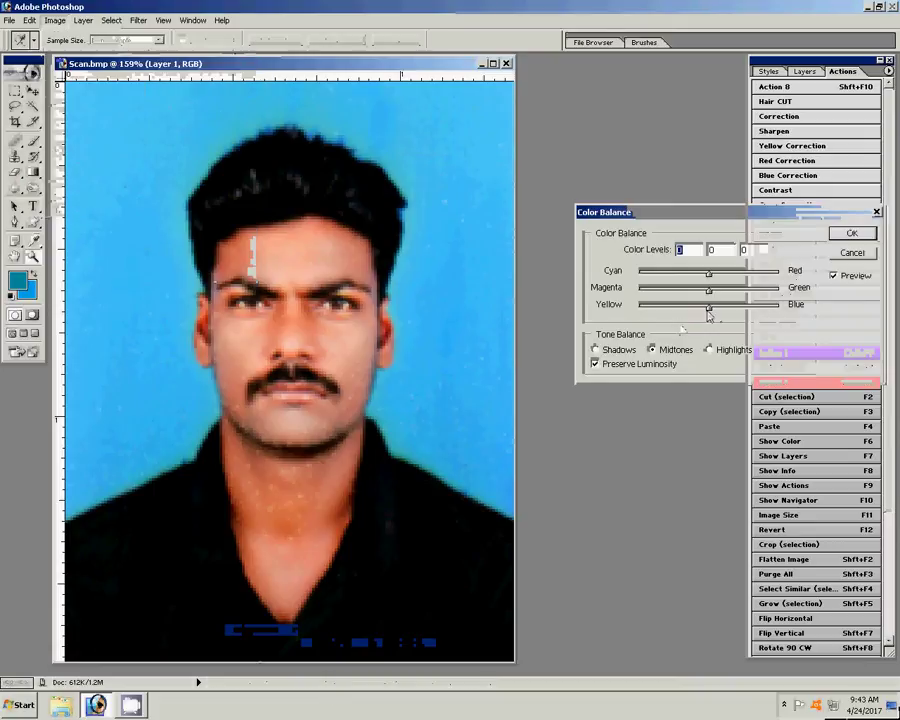
drag(707, 309, 692, 312)
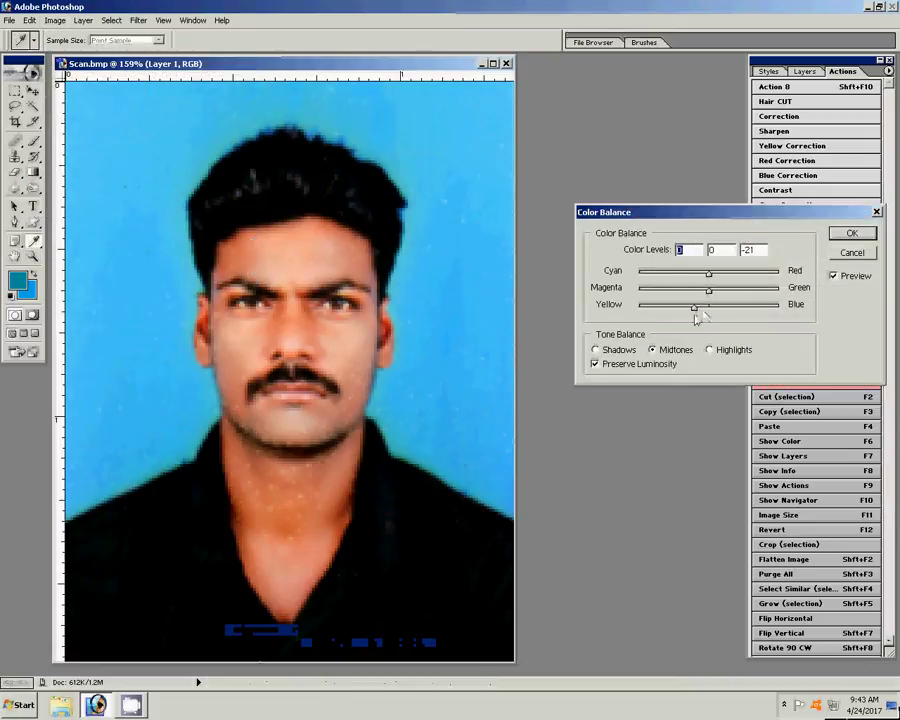
click(852, 237)
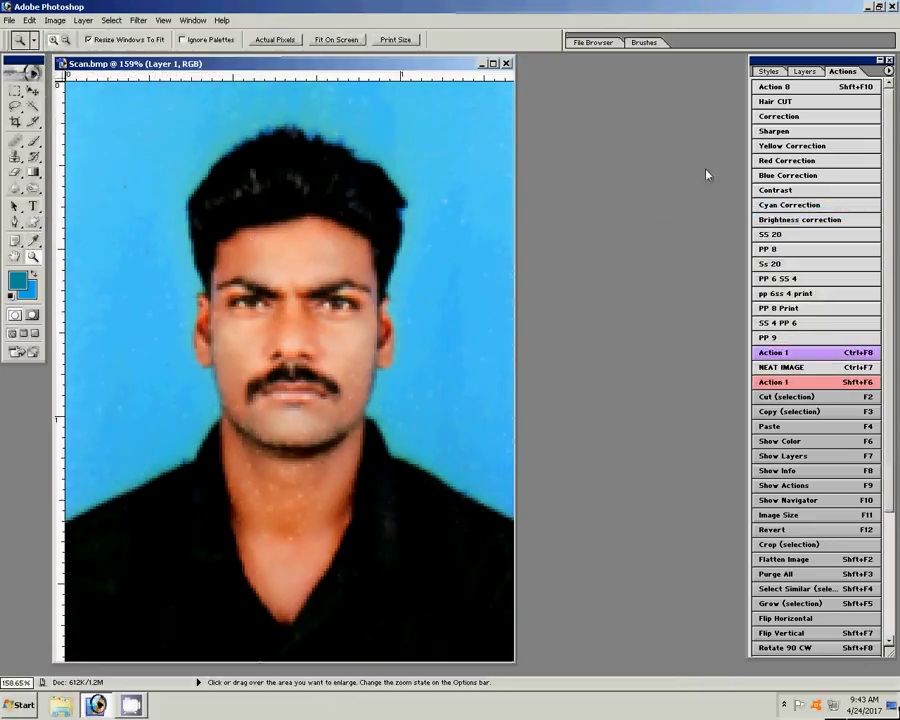
Step: Run Filter > Magic > Magic Pro at graininess 110 on the Background layer, then reselect Layer 1
click(768, 71)
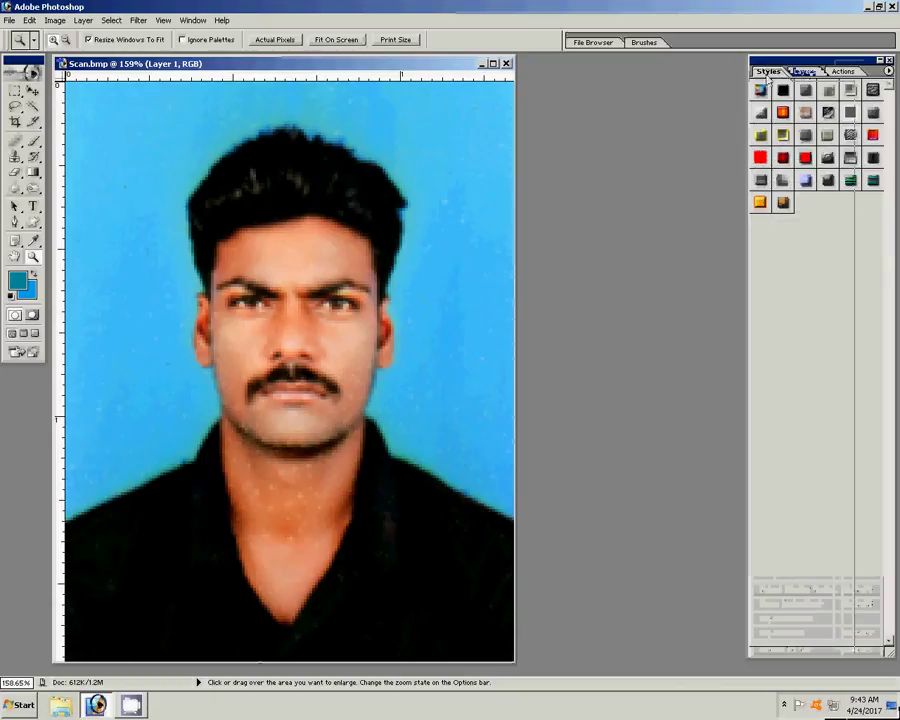
click(804, 72)
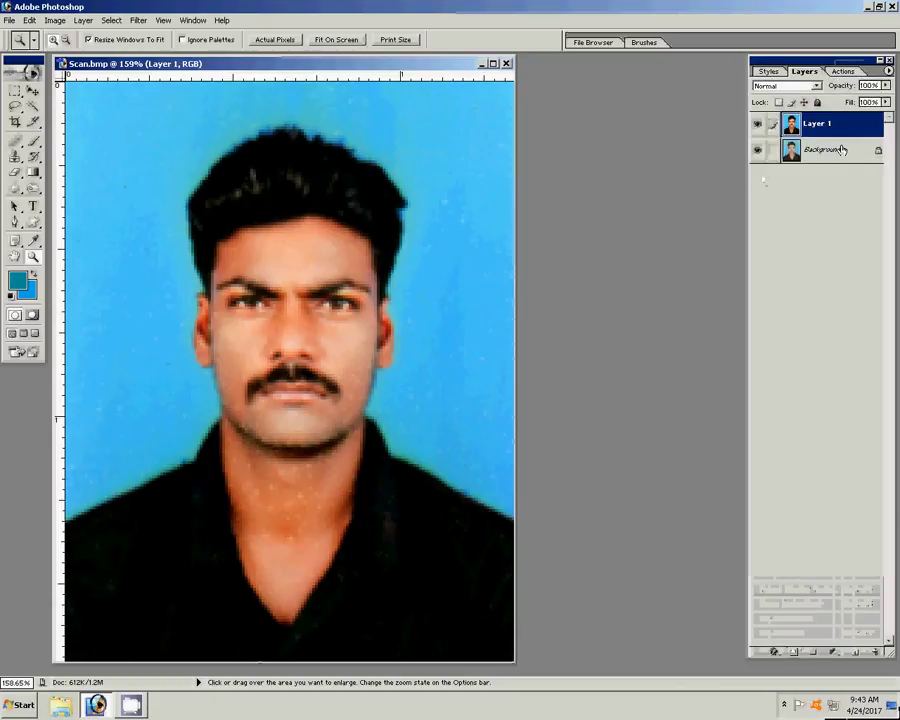
click(836, 149)
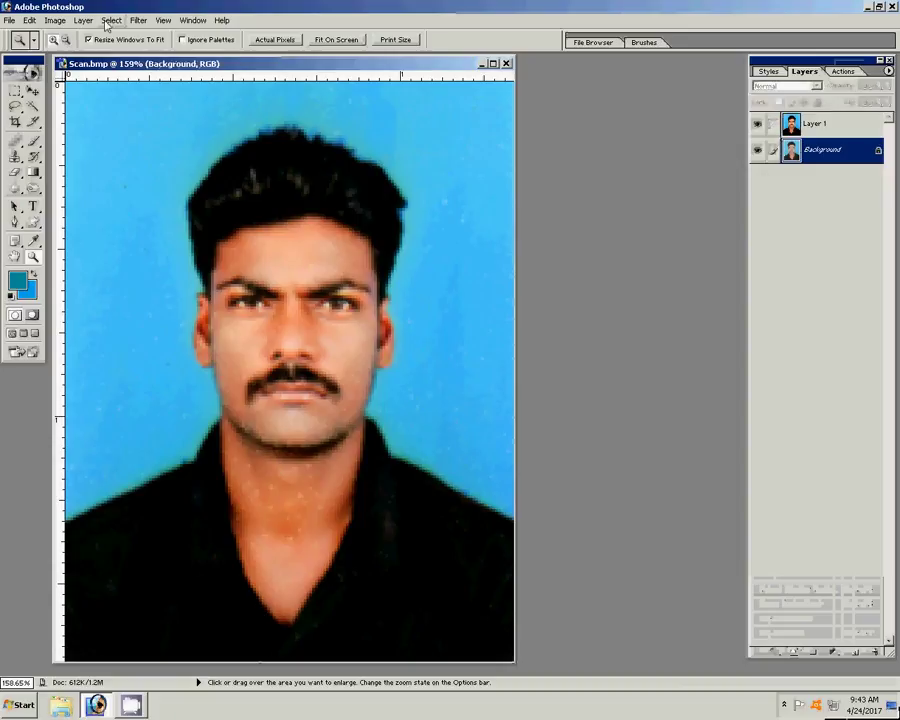
click(139, 20)
mouse_move(200, 269)
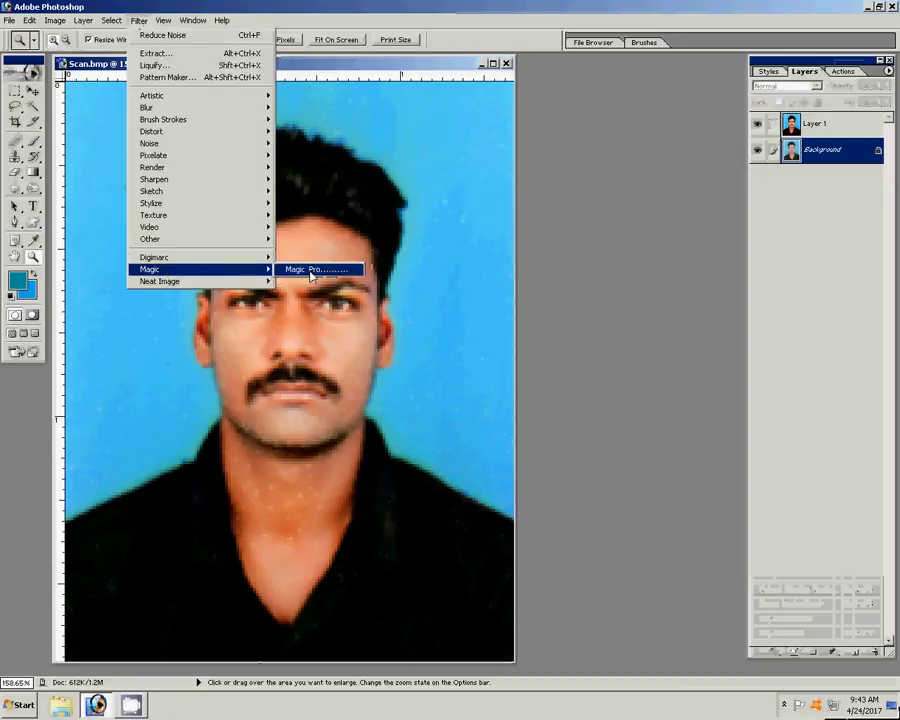
click(315, 269)
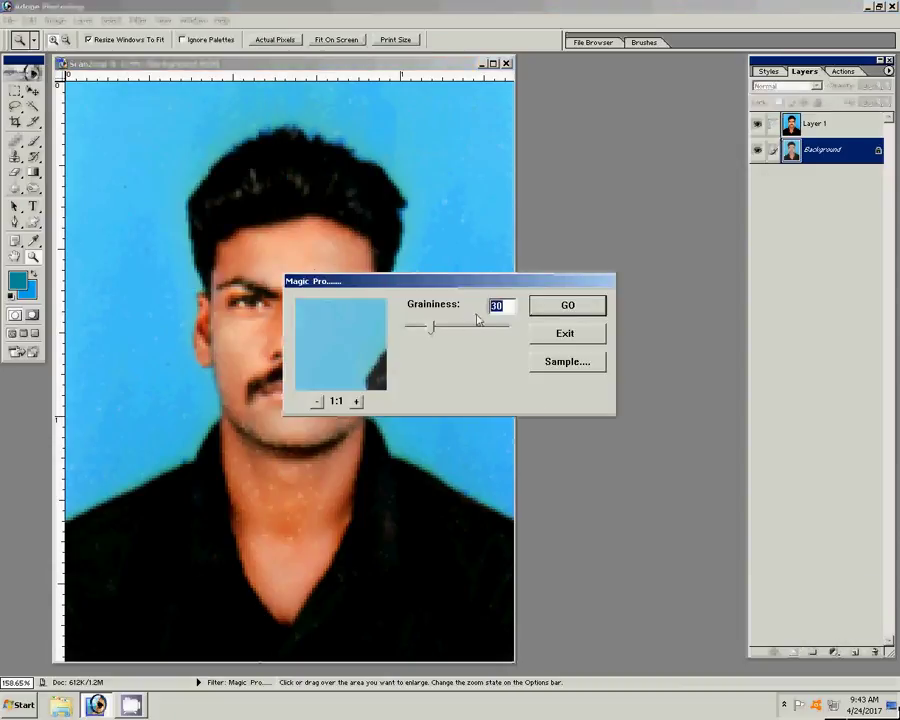
text(110)
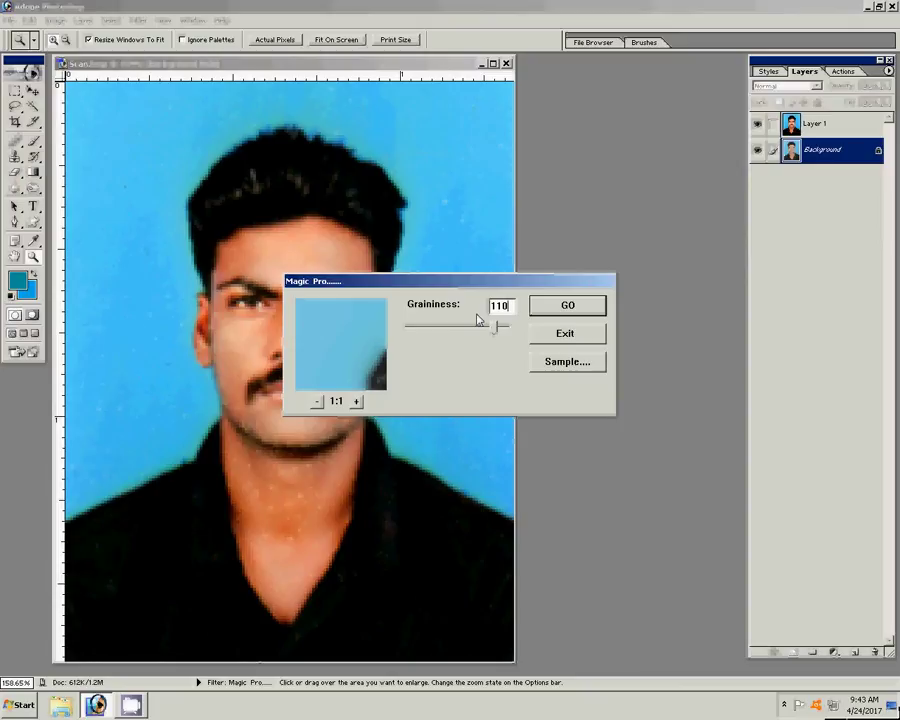
click(567, 307)
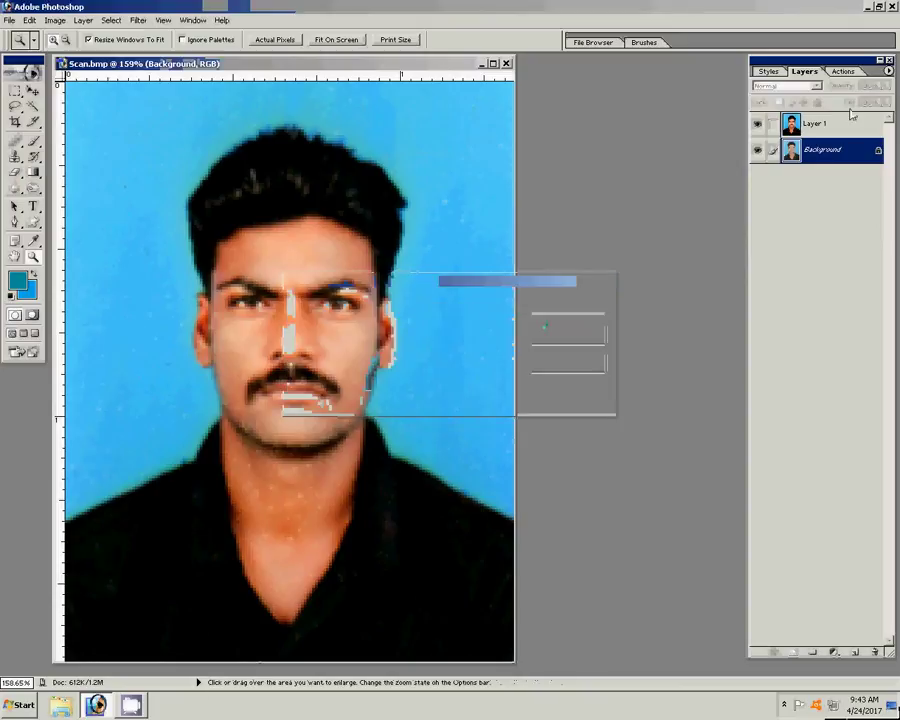
double_click(818, 125)
Step: Zoom to 200% and erase the face and neck skin on Layer 1 with a smaller Eraser brush
click(295, 456)
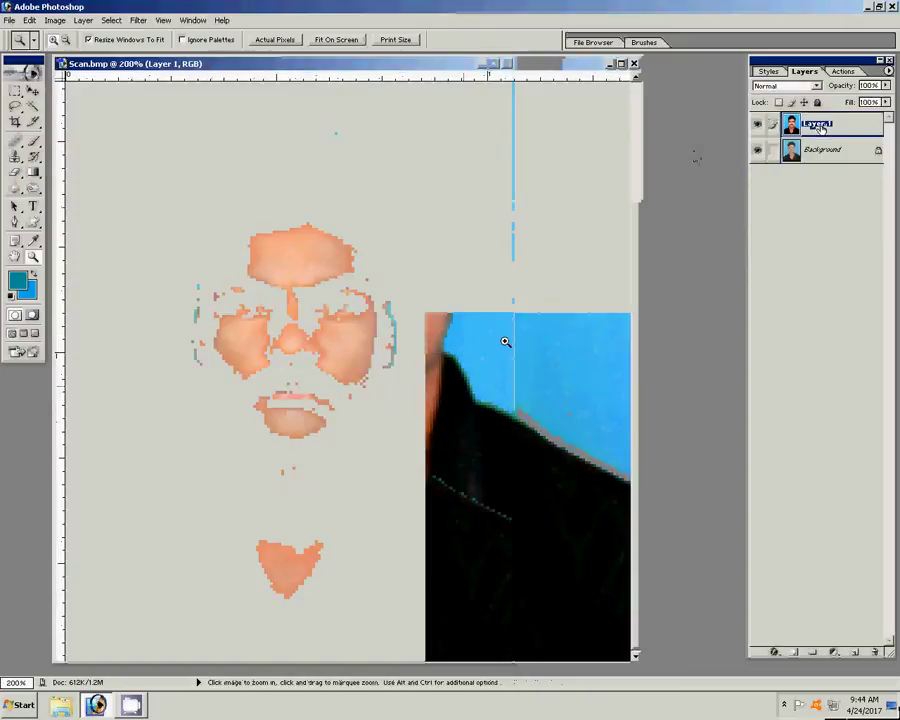
click(15, 172)
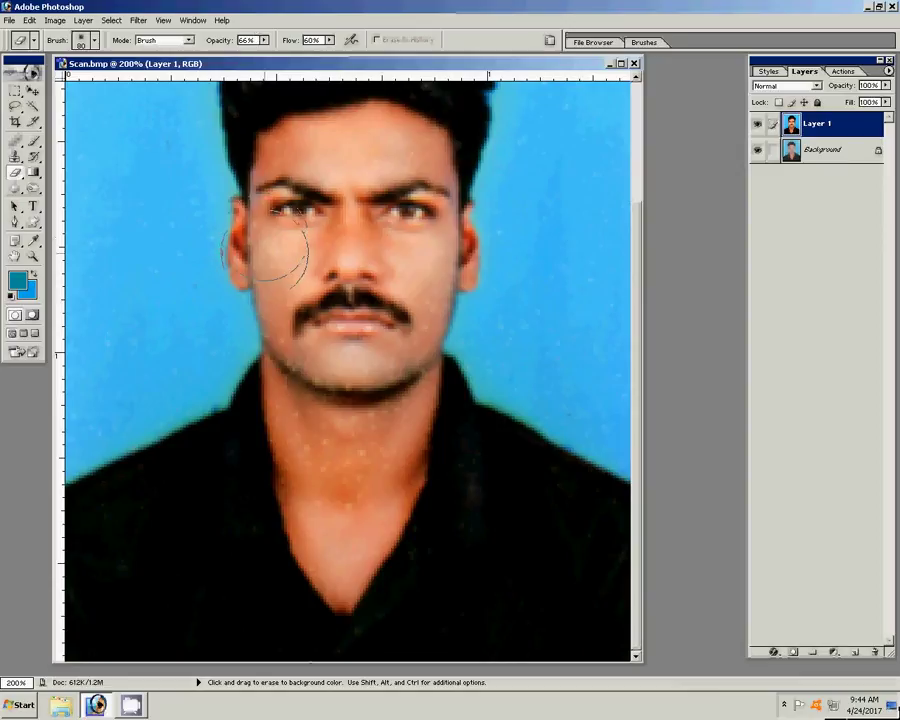
key(bracketleft)
key(bracketleft)
key(bracketleft)
key(bracketleft)
key(bracketleft)
key(ctrl)
click(815, 152)
click(812, 124)
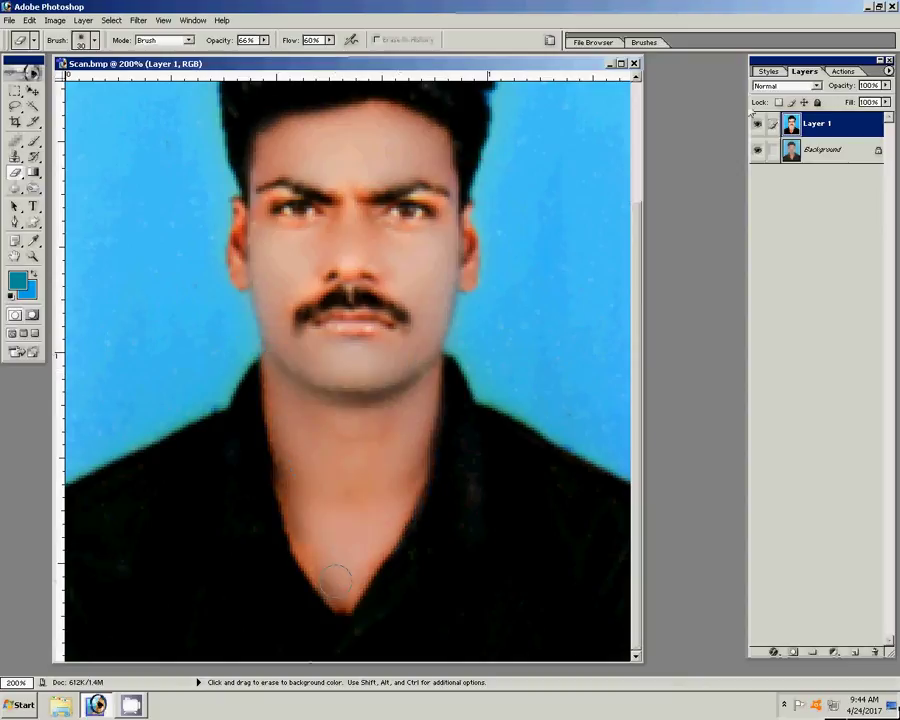
Step: Toggle Layer 1's visibility on and off to compare with the smoothed layer
click(758, 123)
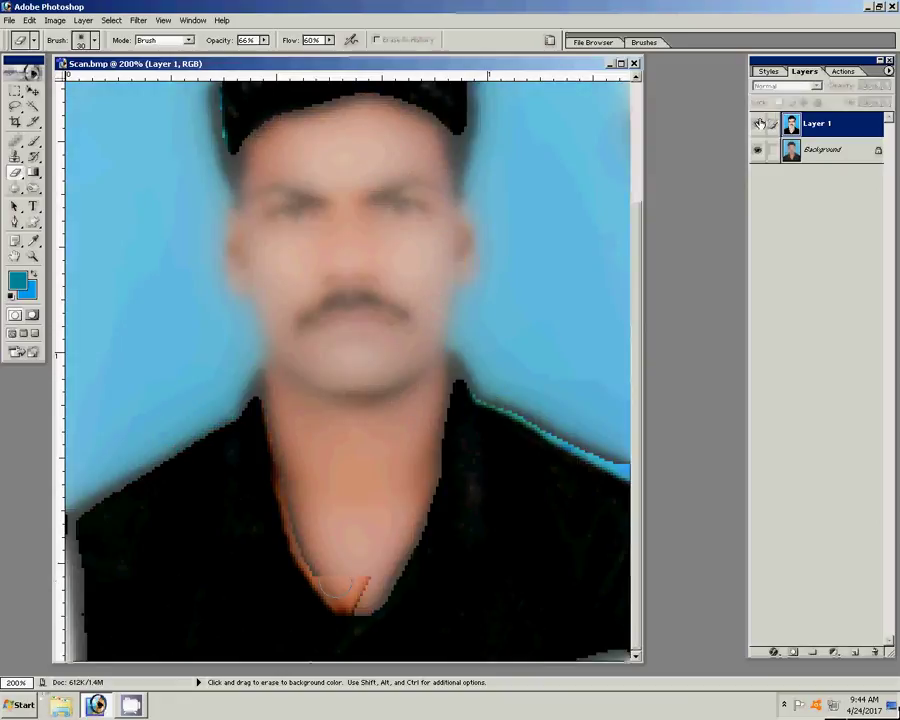
click(758, 123)
click(758, 123)
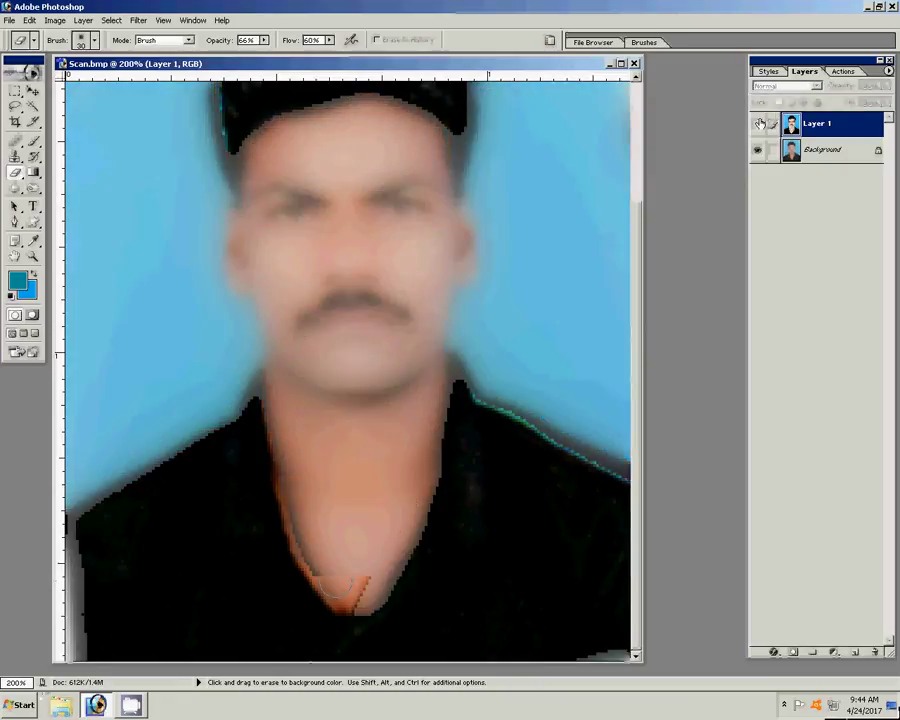
click(758, 123)
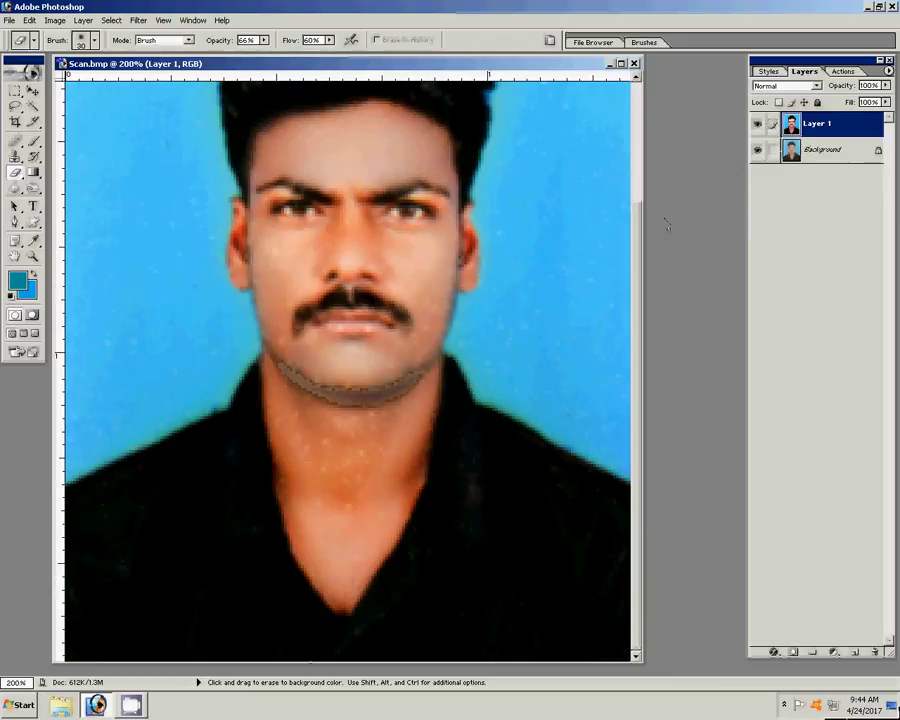
Step: Merge Layer 1 down into the Background and blur the speckles from cheek to neck
click(85, 22)
click(116, 360)
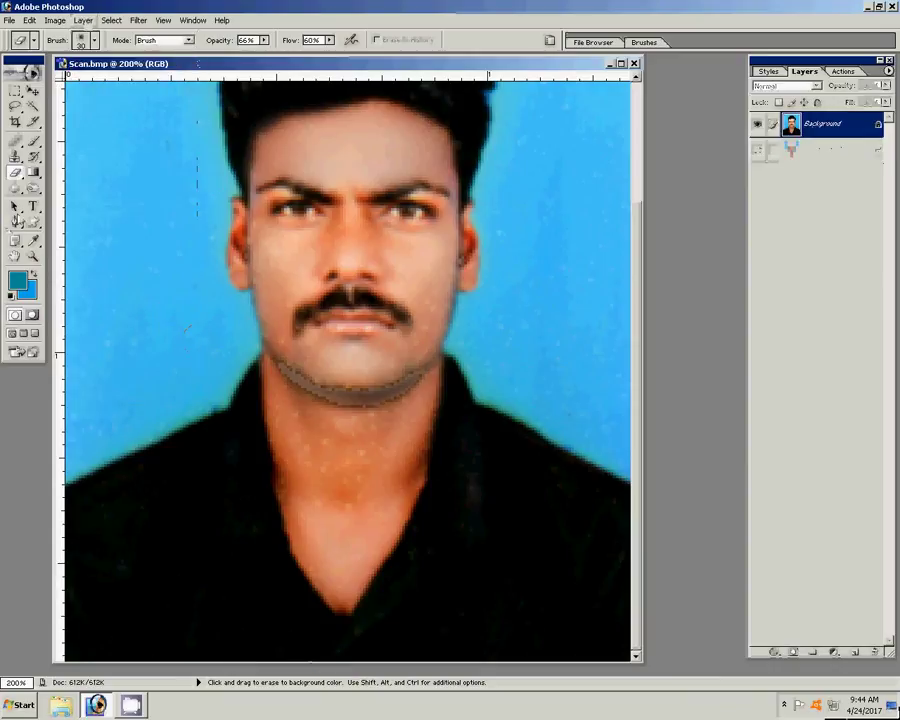
key(r)
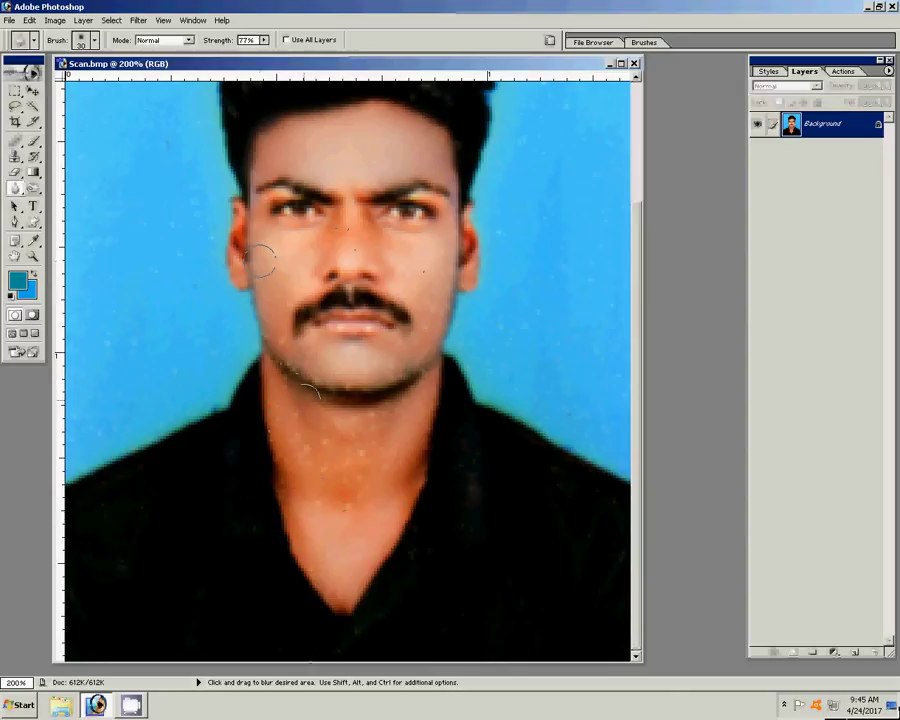
drag(260, 260, 365, 413)
Step: Fit the photo on screen, select the blue background by colour, and feather the selection by 5 pixels
key(z)
right_click(397, 297)
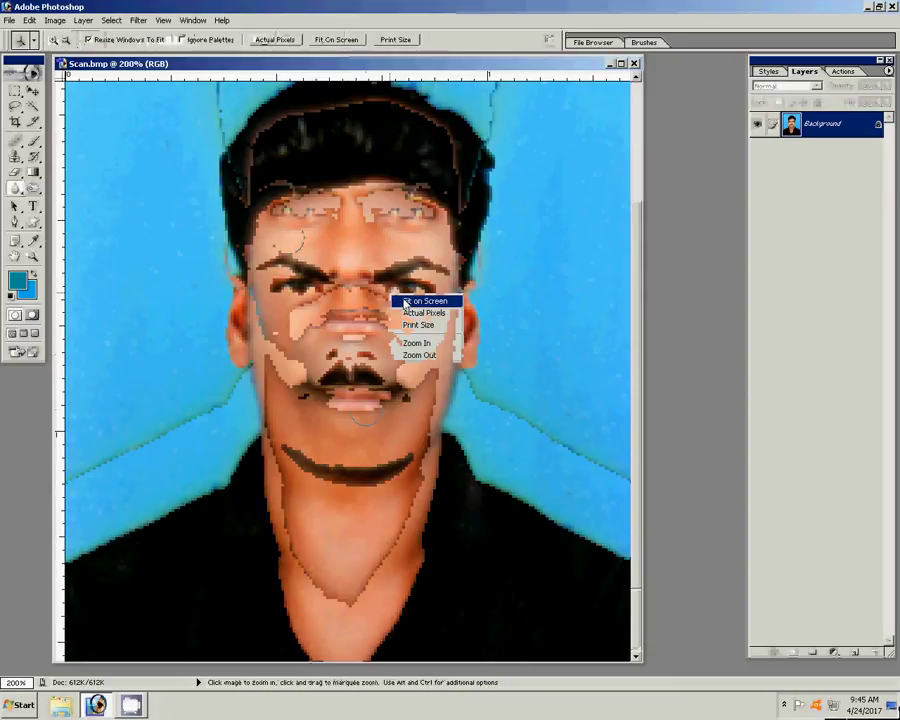
click(412, 299)
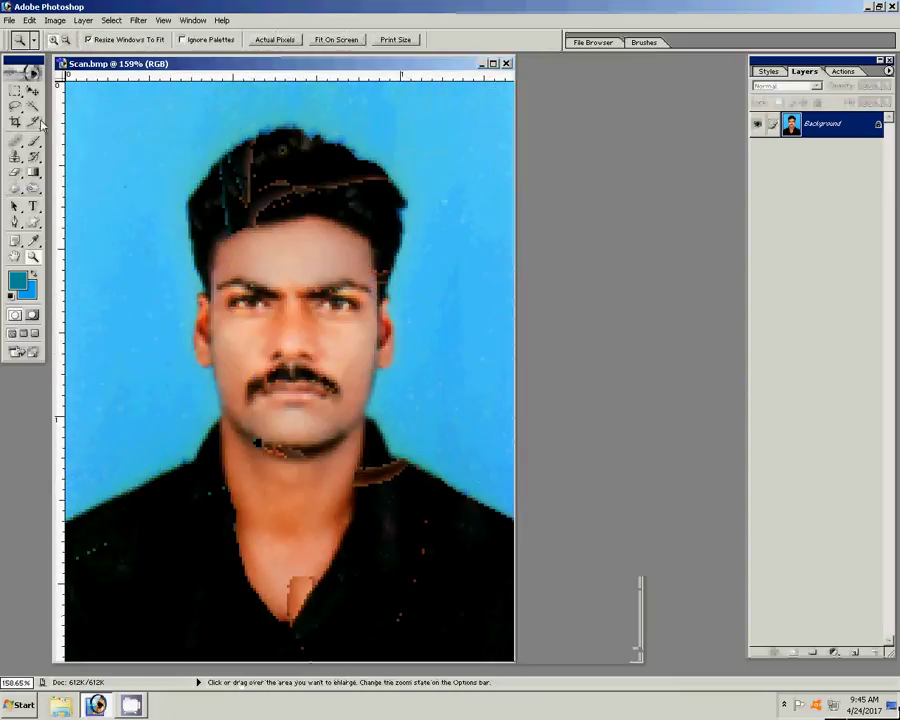
click(33, 106)
click(164, 302)
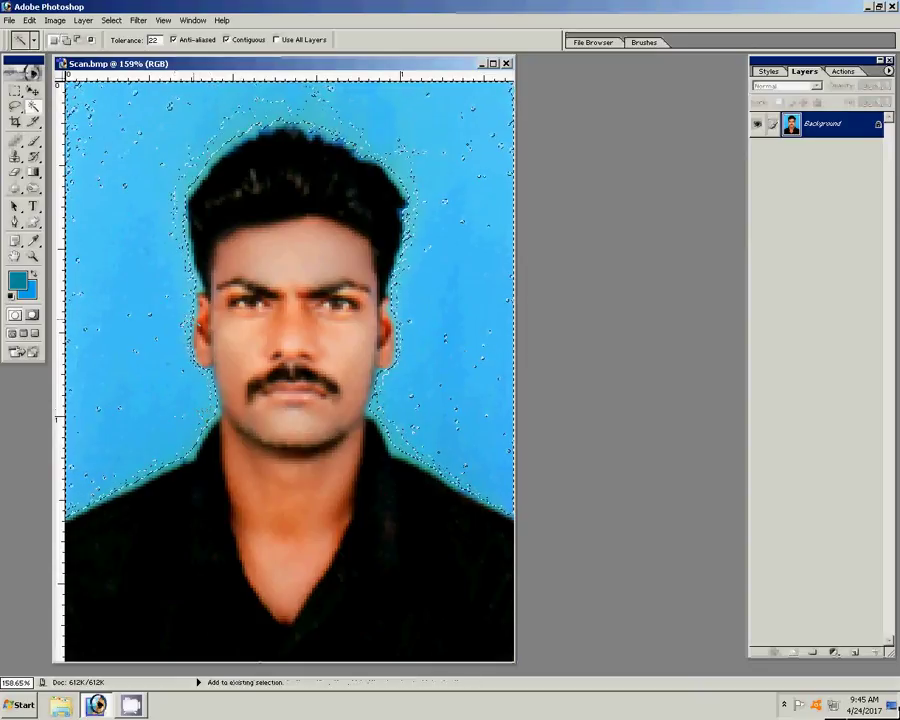
right_click(424, 163)
click(454, 261)
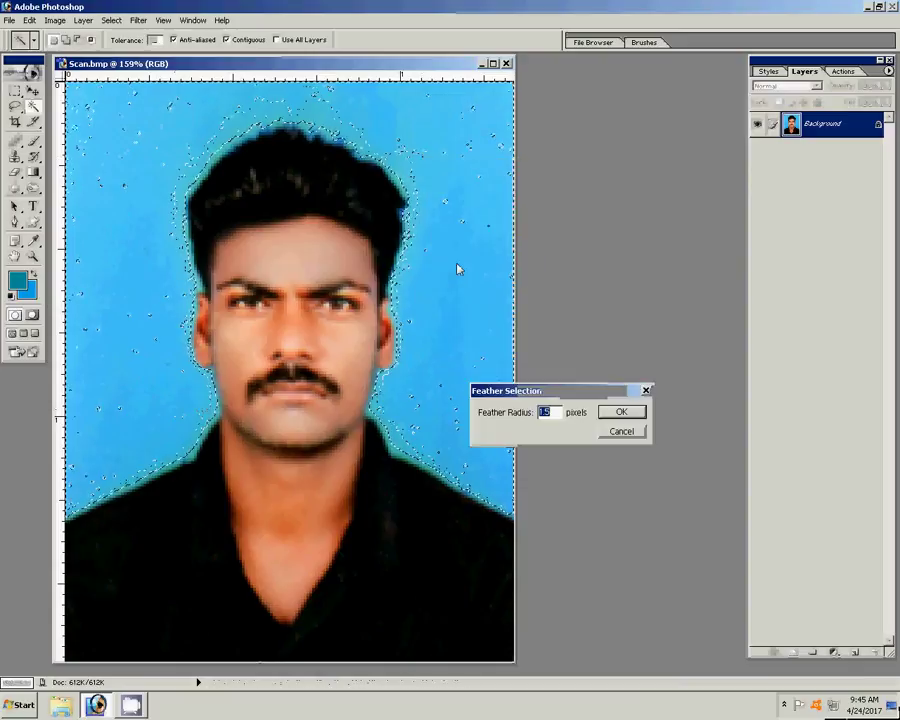
text(5)
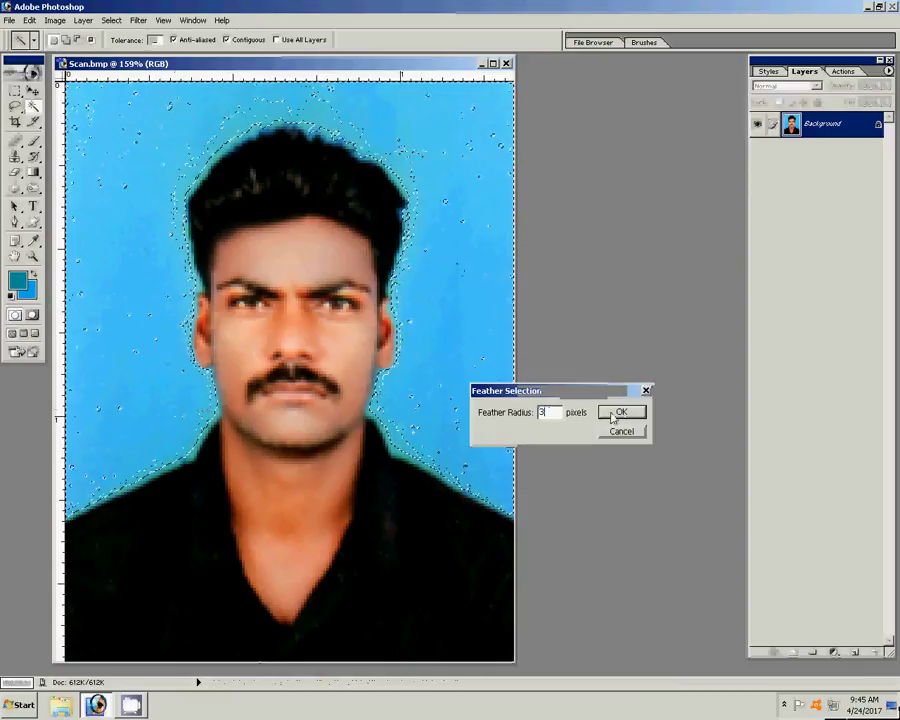
click(620, 412)
Step: Fill the selected background with a Solid Color layer in light blue #51B0C9
click(835, 652)
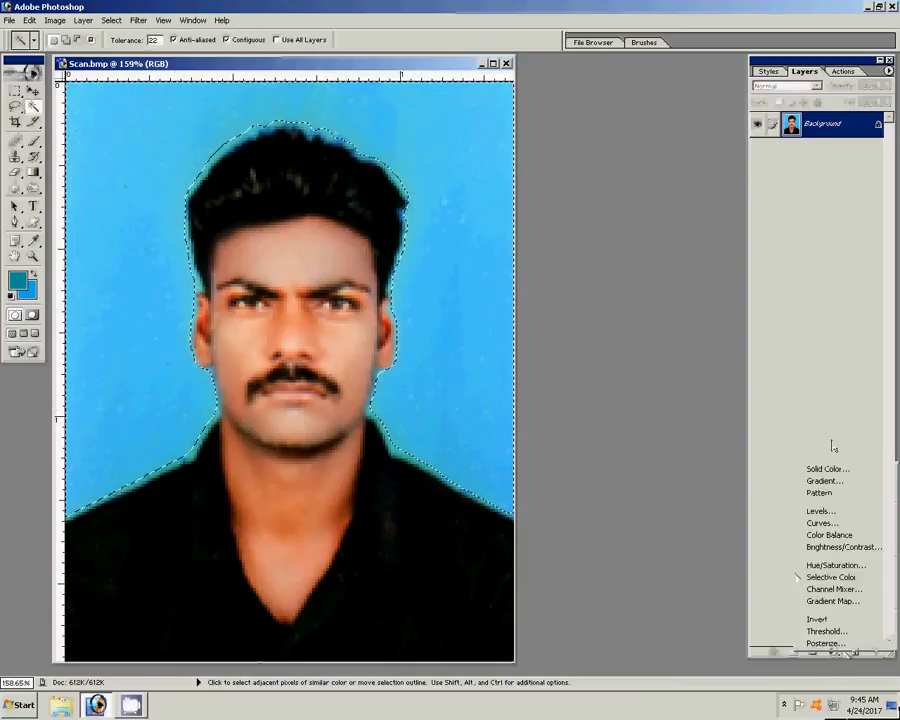
click(828, 468)
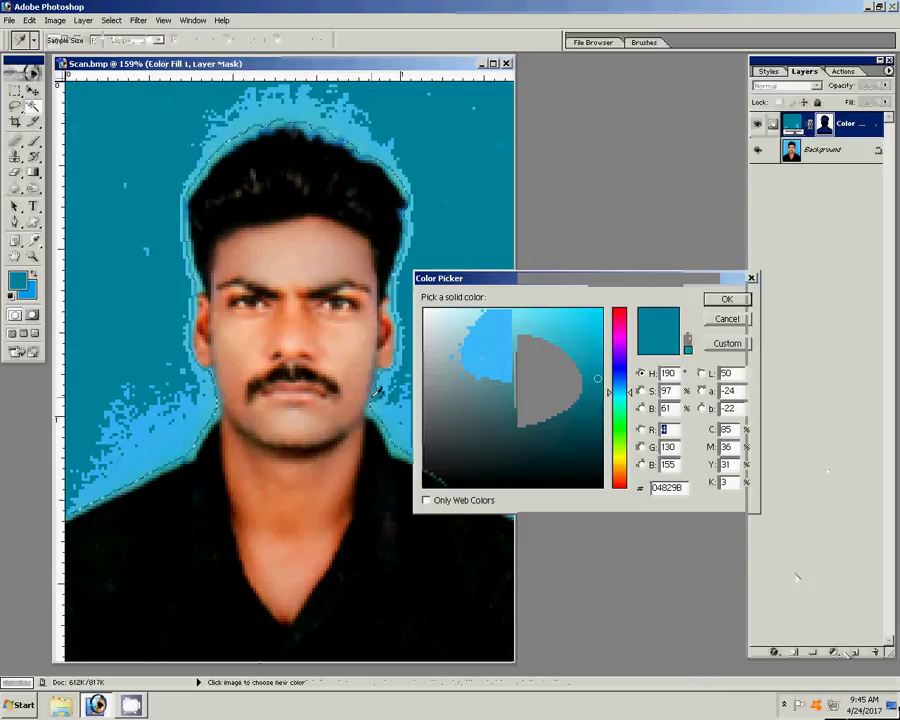
click(398, 318)
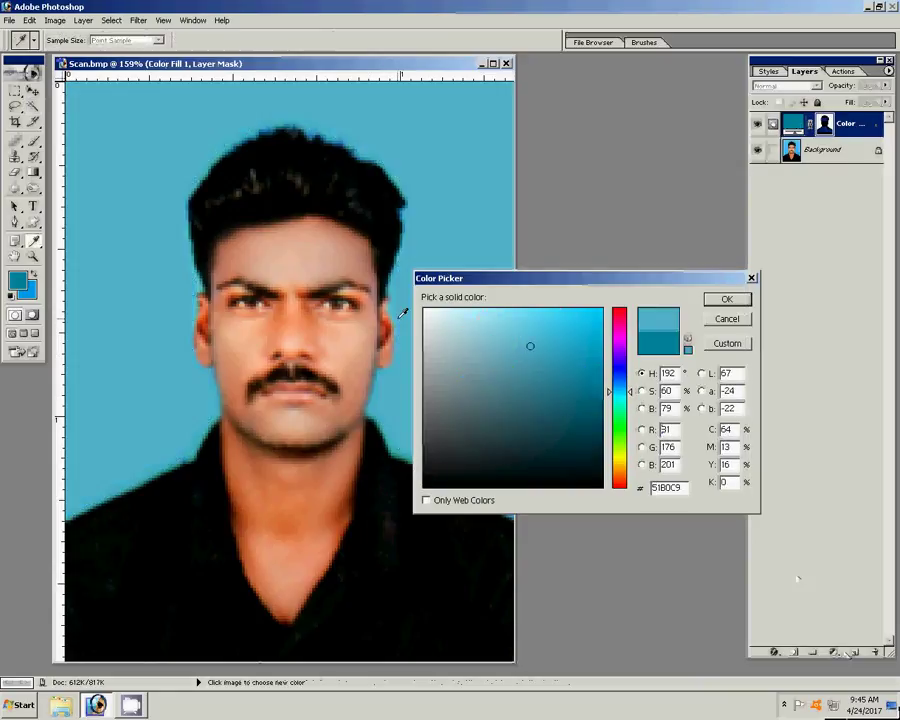
click(731, 303)
Step: Flatten the image, clear the selection, and zoom out to 50%
click(83, 20)
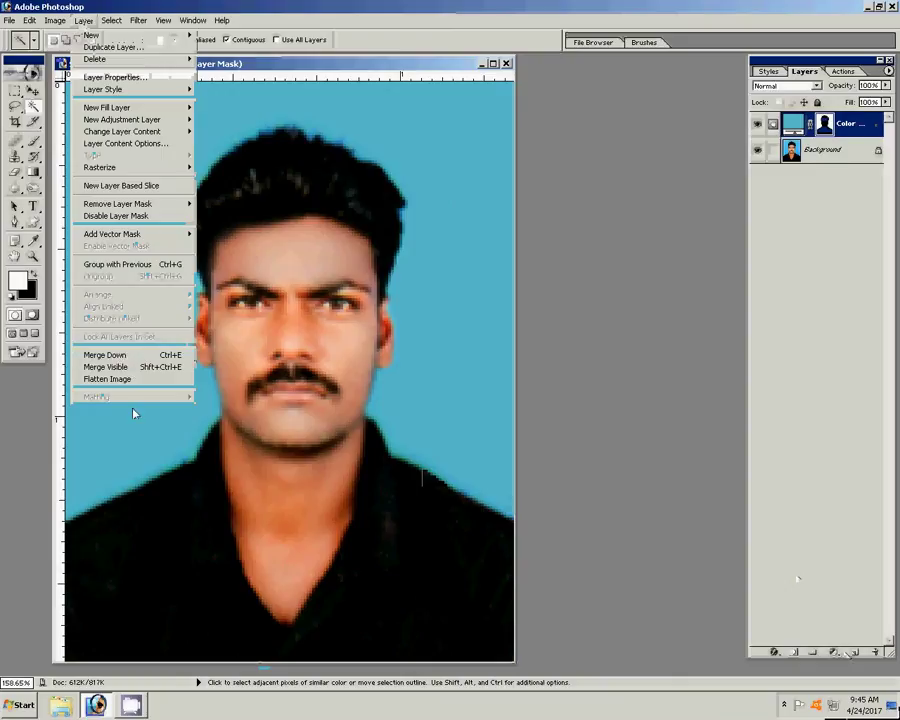
click(114, 367)
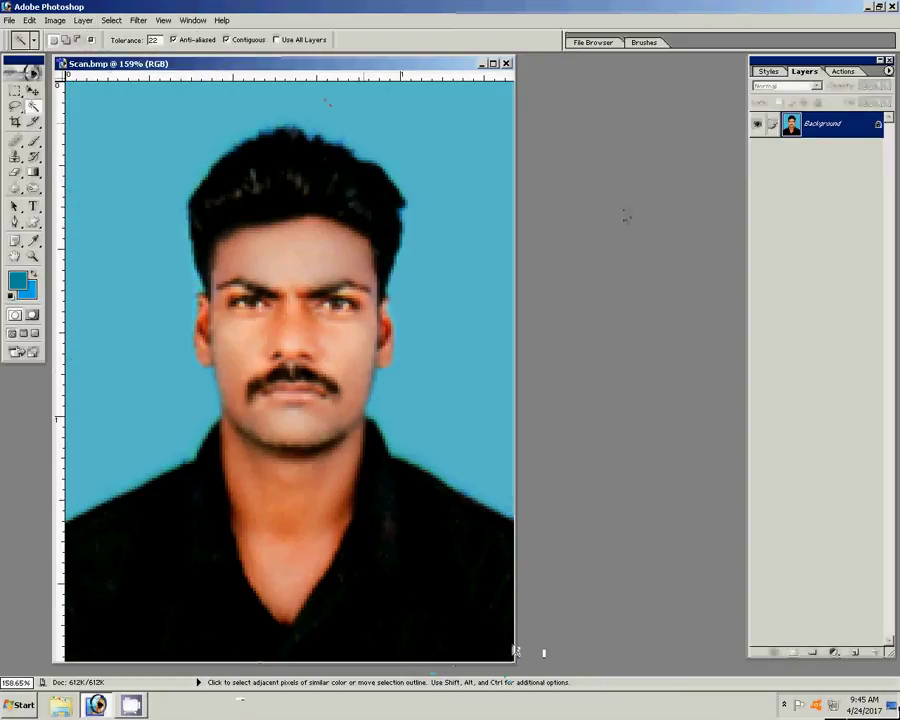
click(208, 233)
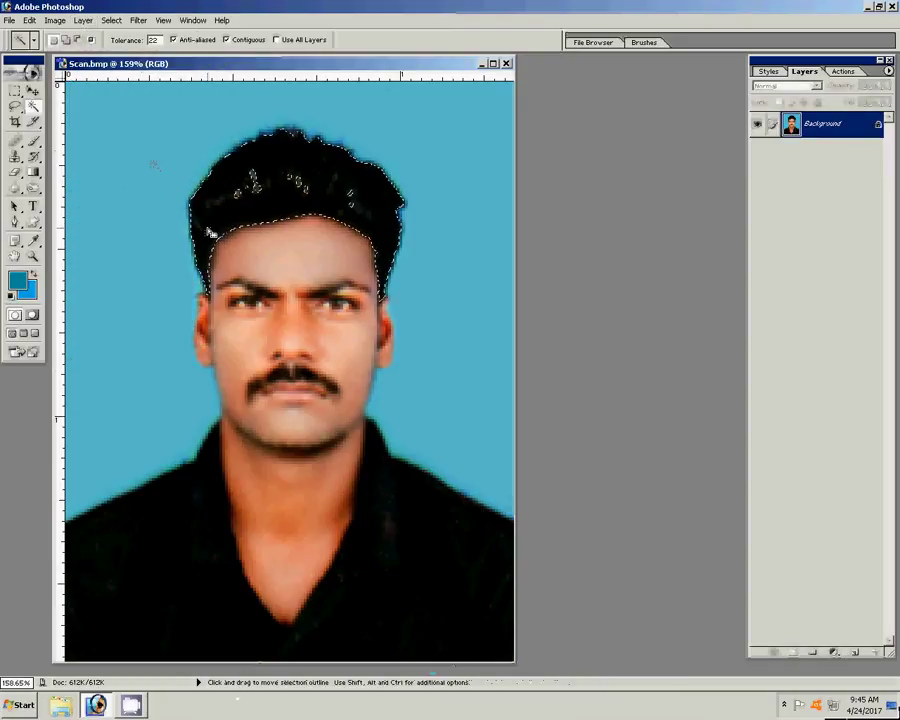
key(ctrl+d)
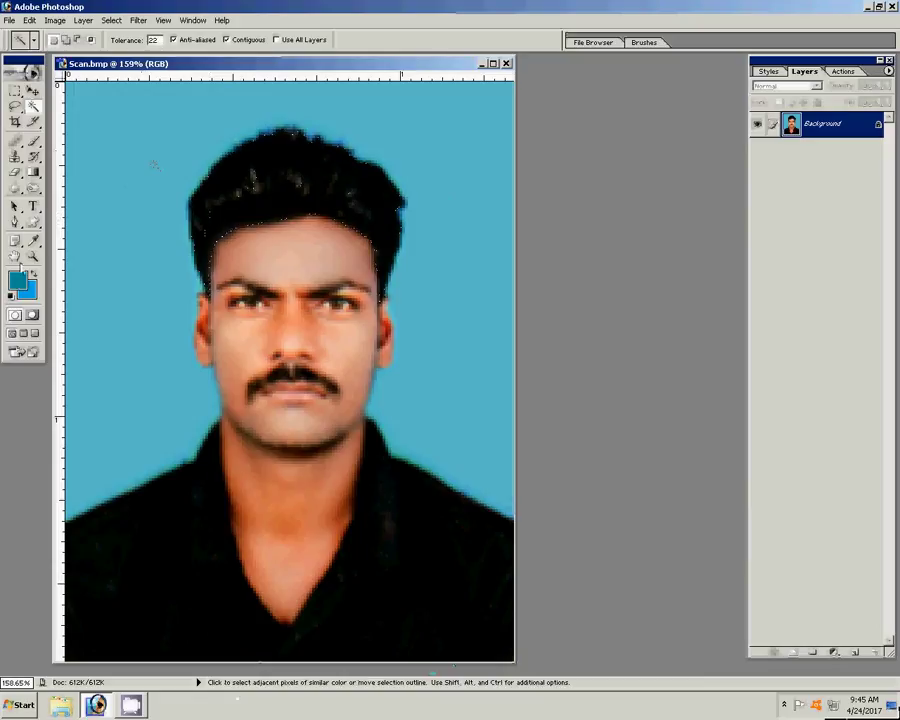
key(z)
alt+click(166, 203)
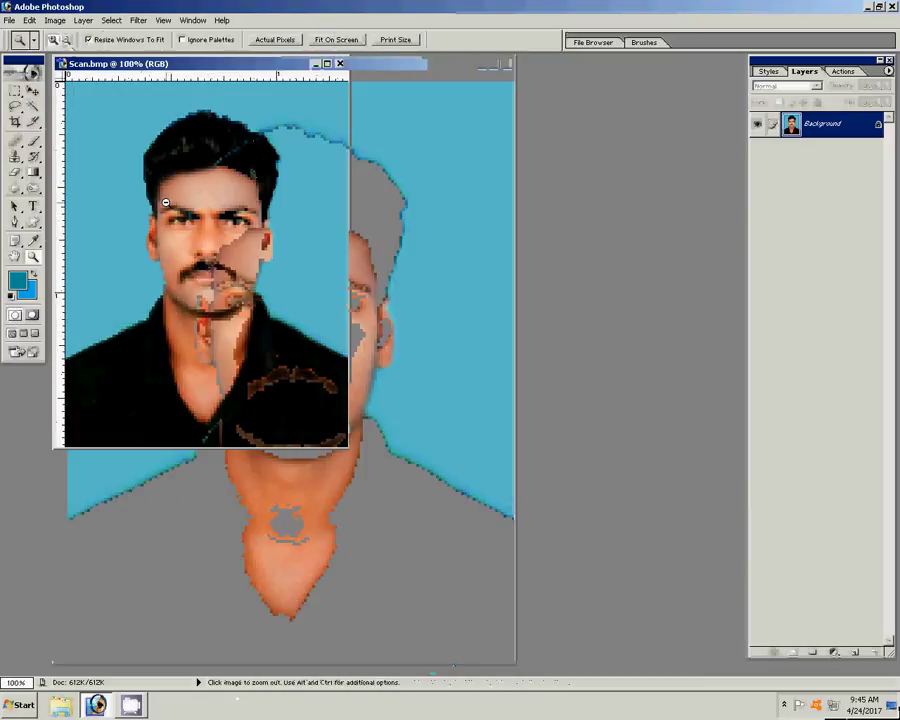
alt+click(166, 203)
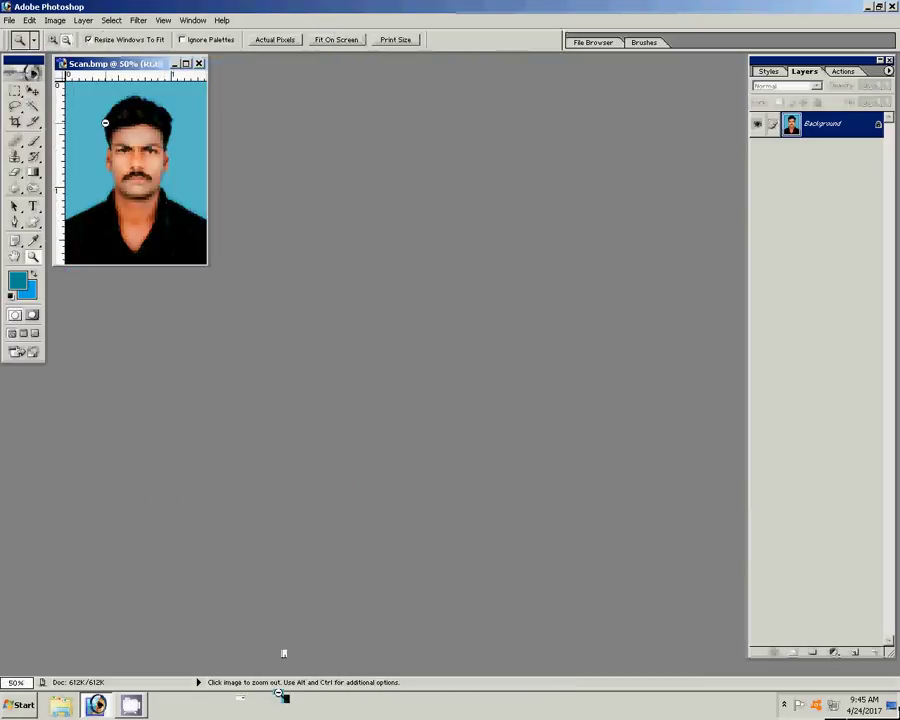
click(9, 20)
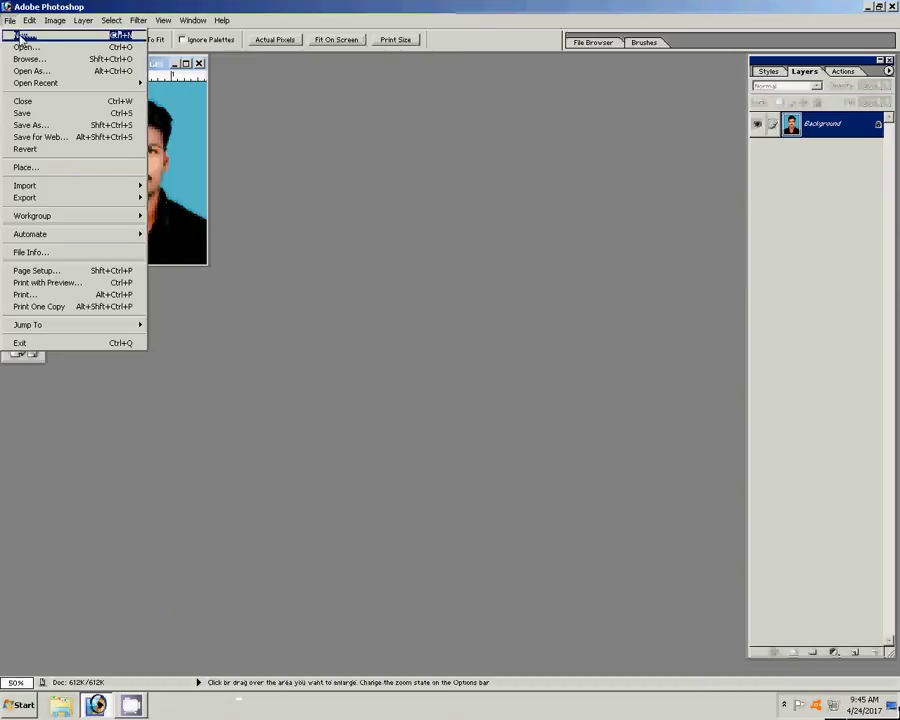
Step: Create a new 4 x 6 document and rotate the canvas 90° to landscape
click(22, 36)
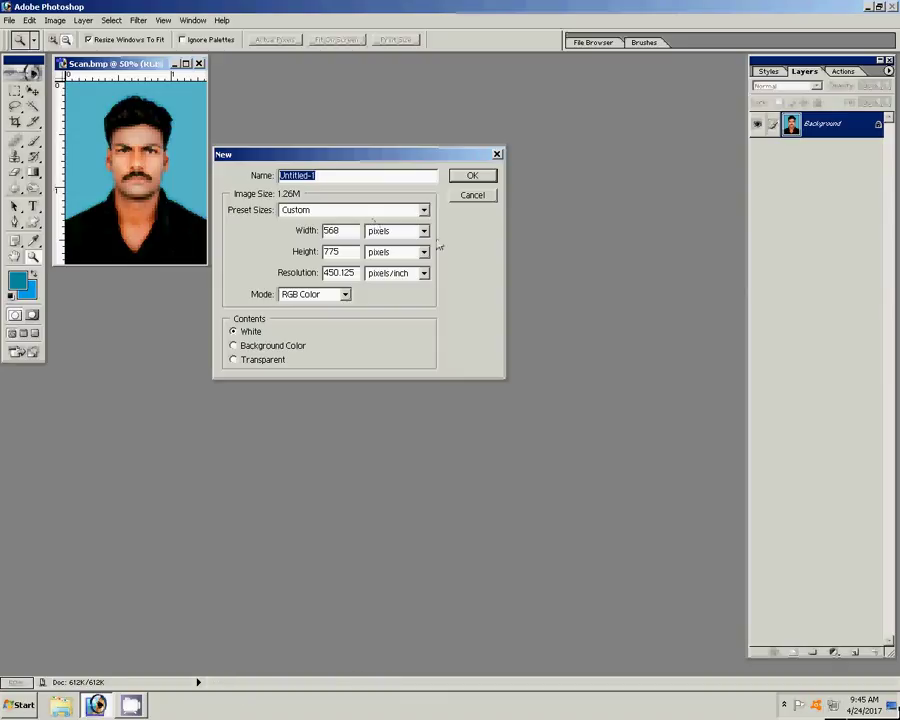
click(424, 210)
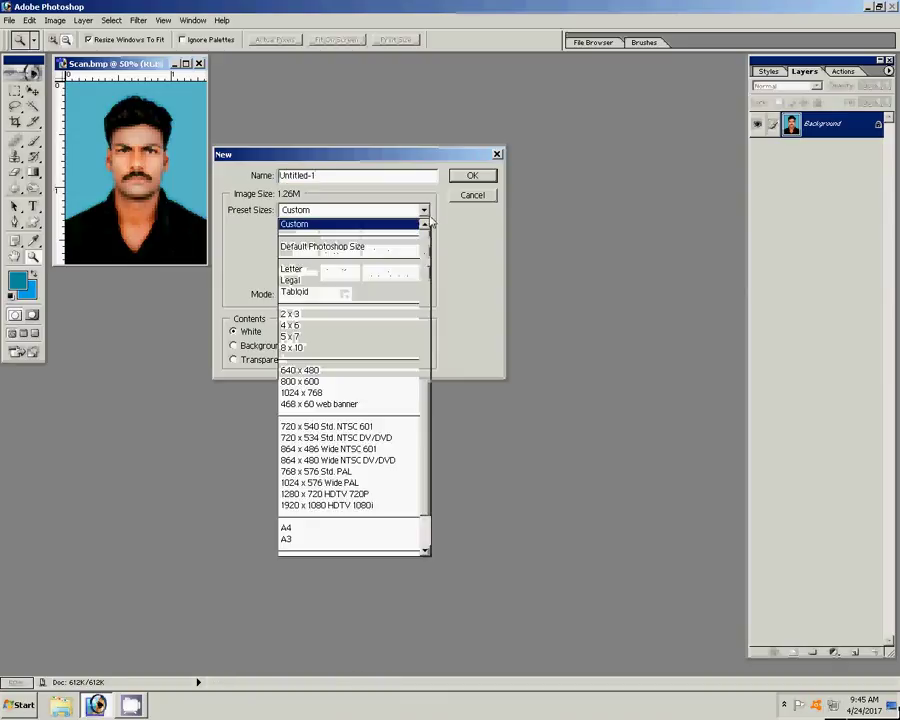
click(303, 327)
click(472, 175)
click(55, 20)
mouse_move(80, 137)
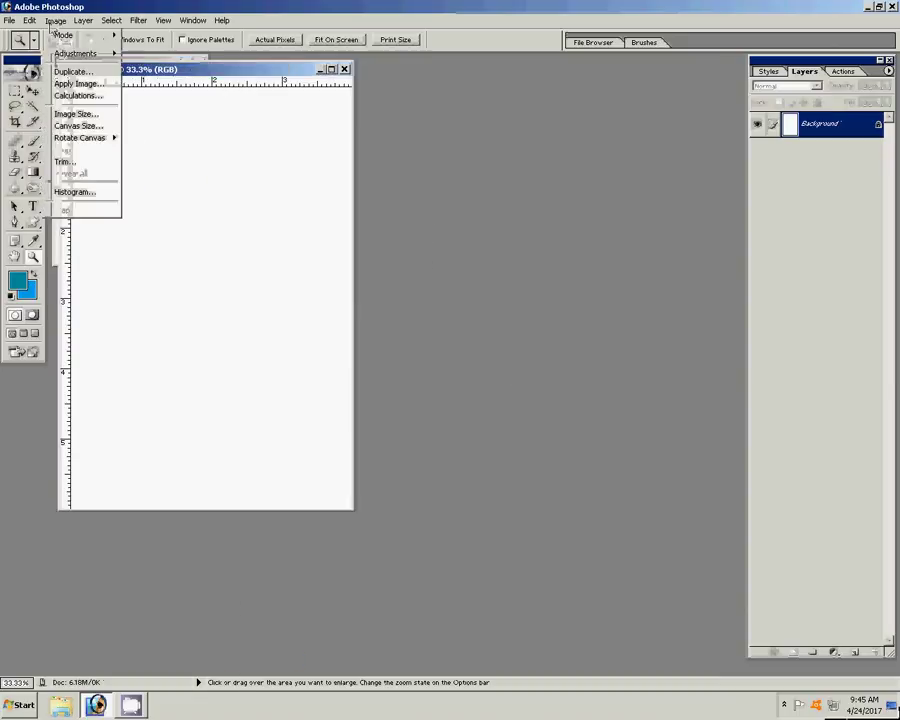
click(157, 151)
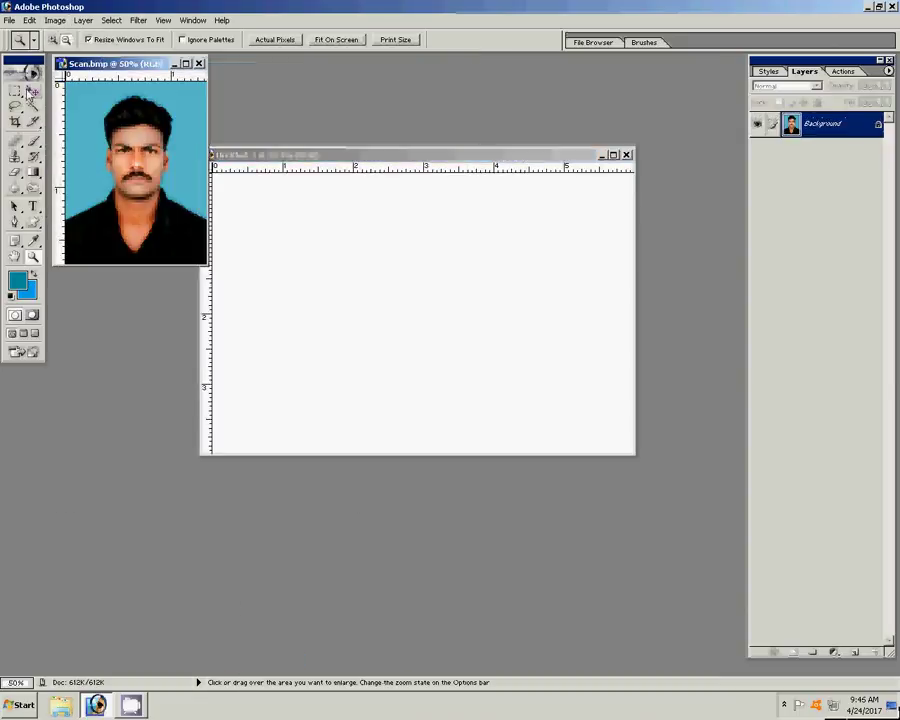
Step: Arrange eight copies of the photo in two rows of four and flatten the sheet
click(31, 90)
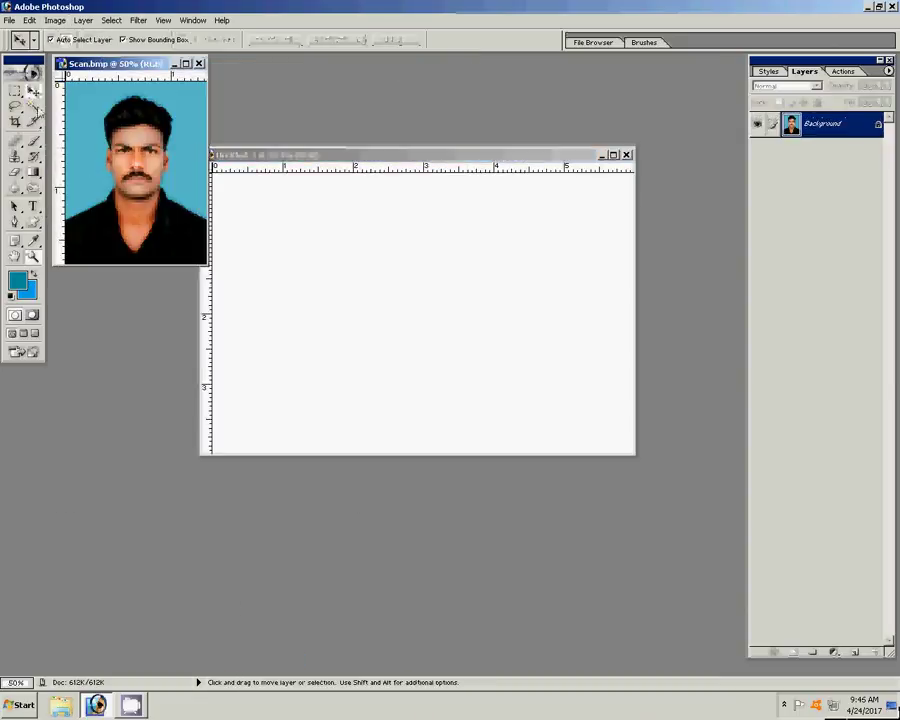
mouse_move(130, 170)
mouse_down()
mouse_move(313, 261)
mouse_move(270, 222)
mouse_move(548, 228)
mouse_up()
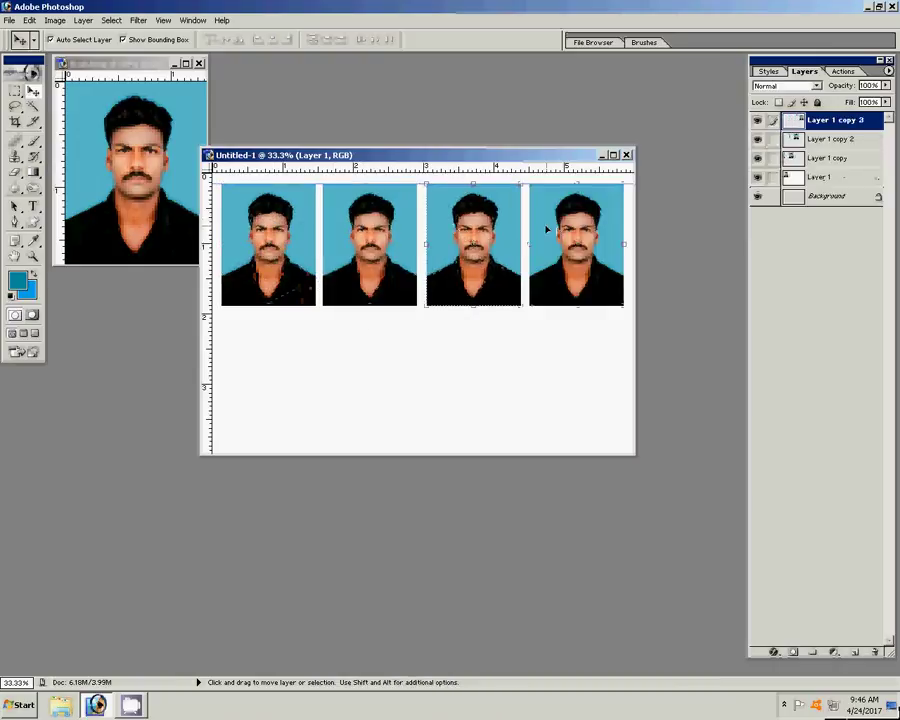
key(ctrl+e)
key(ctrl+e)
key(ctrl+e)
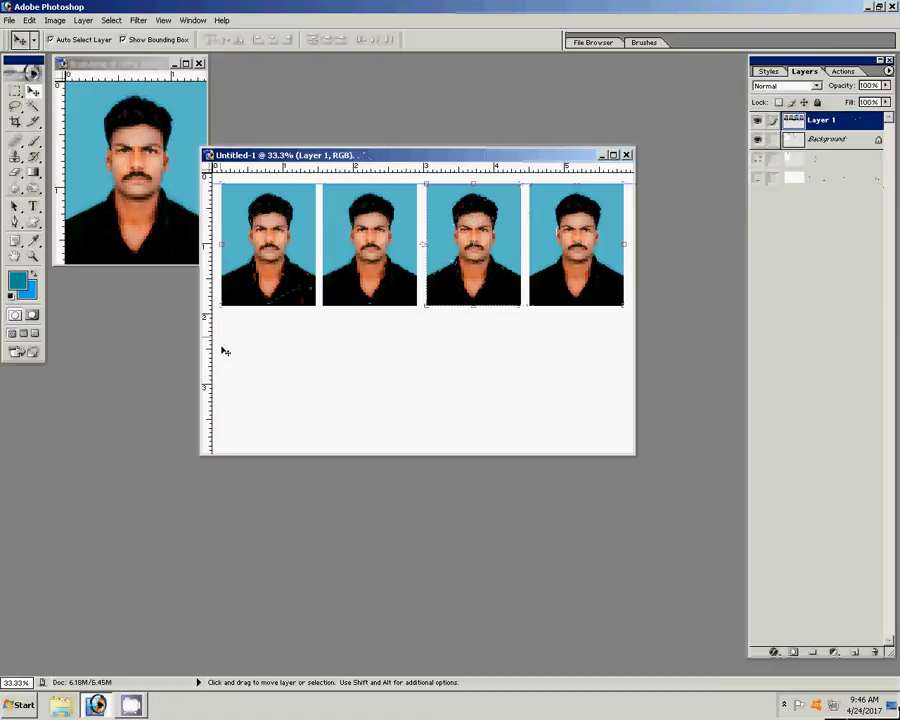
drag(358, 215, 379, 340)
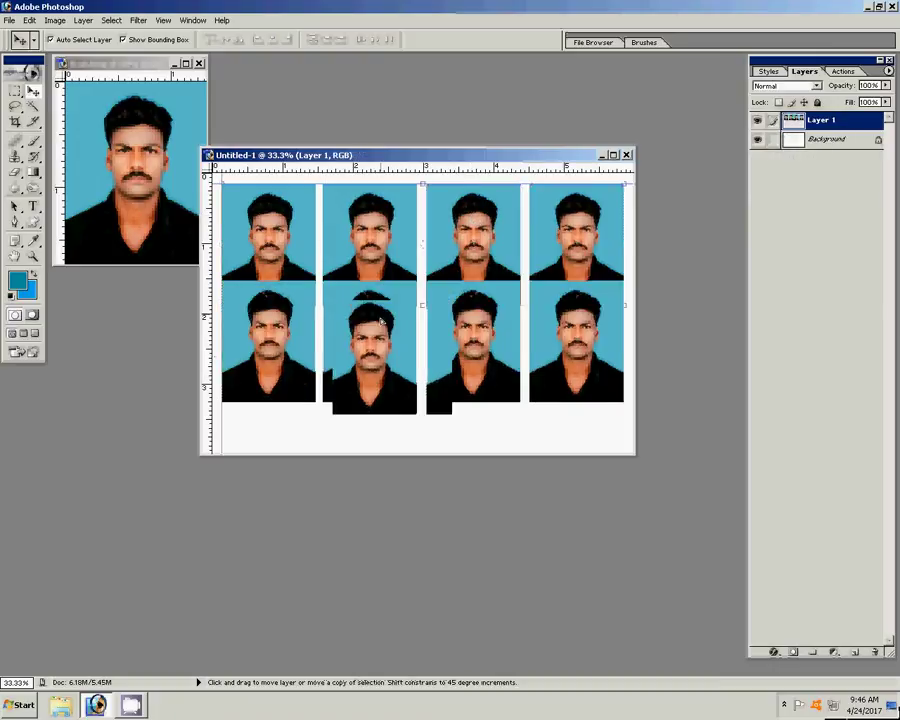
key(shift)
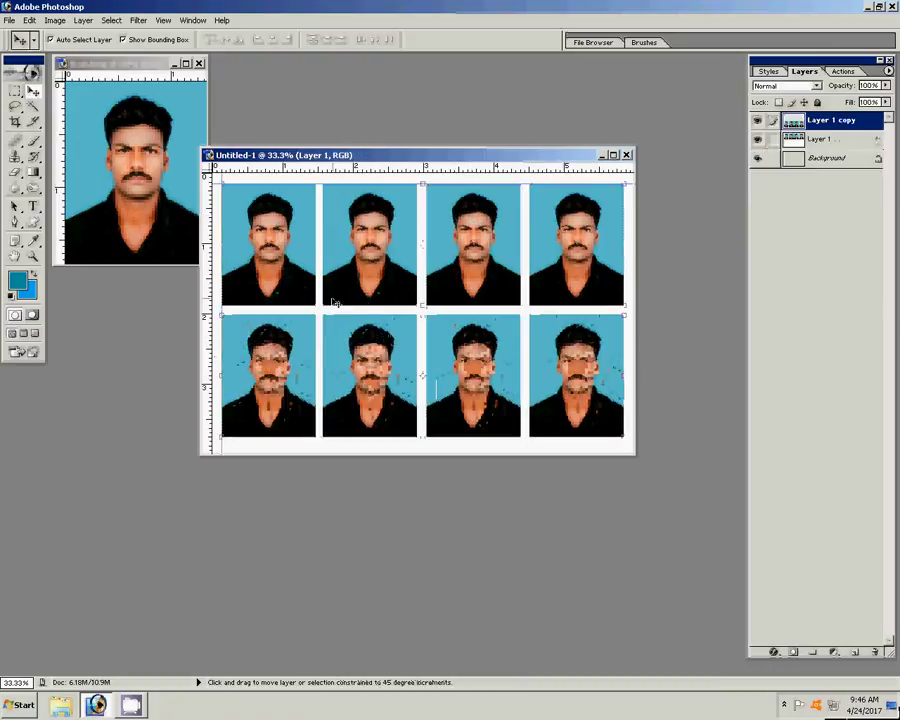
key(ctrl+shift+e)
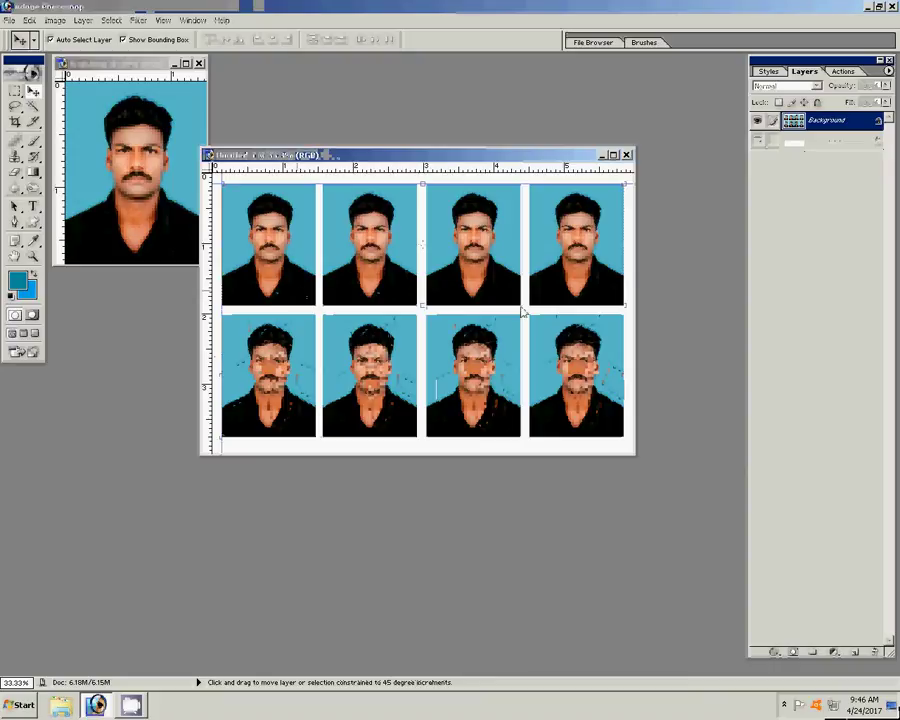
key(ctrl+shift+s)
Step: Save the sheet as a JPEG named 3-4x6=1.jpg
text(3-4x6=1)
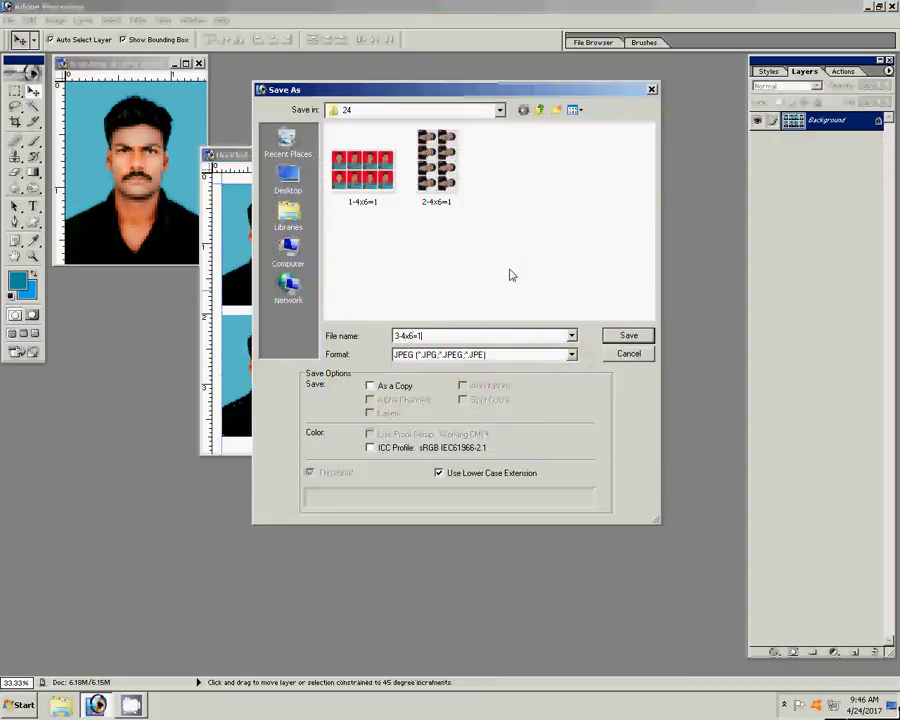
key(Return)
key(Return)
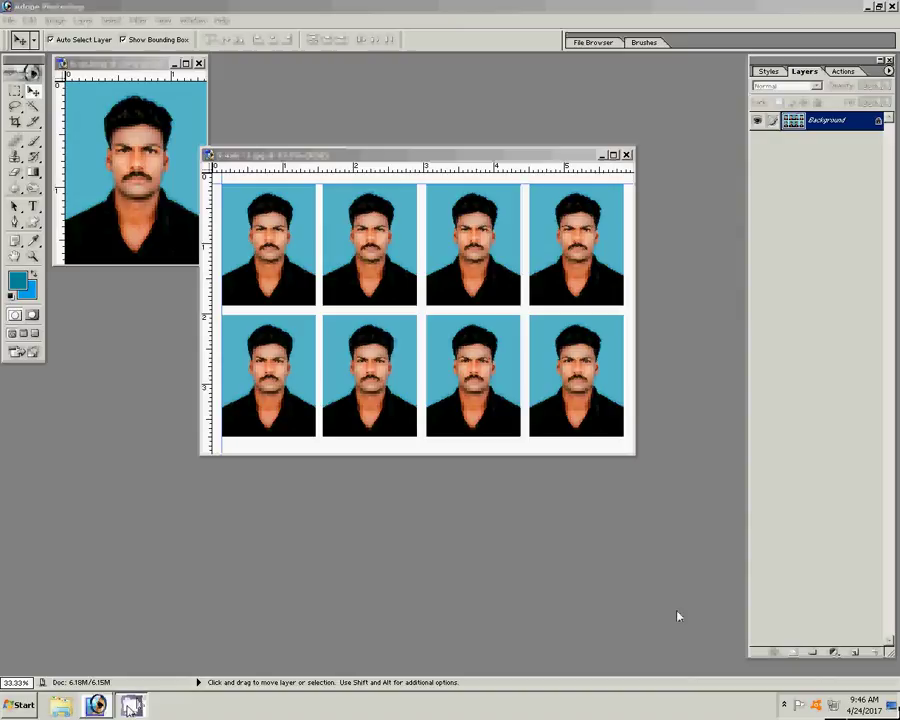
click(784, 705)
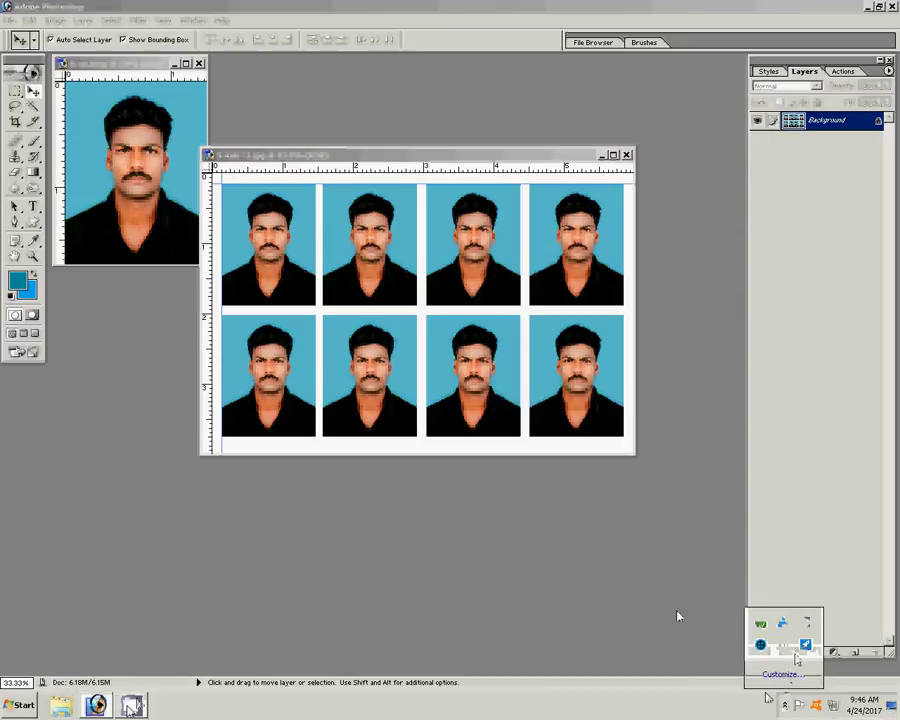